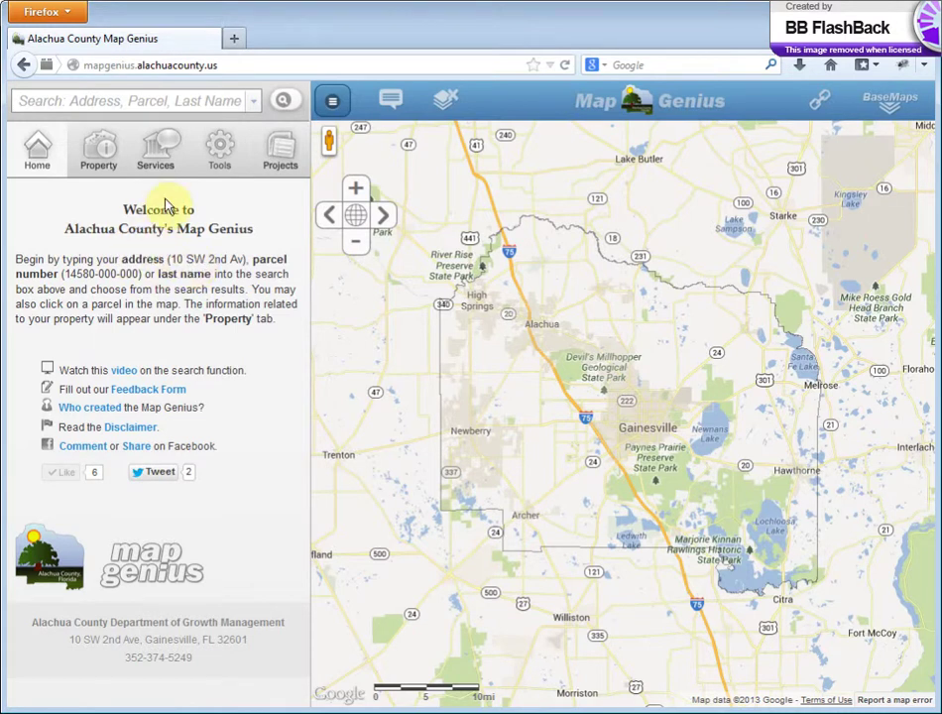
# Step: Open the Tools layer list showing Base Map, Parcels, Wetlands and other enabled layers
pyautogui.click(220, 152)
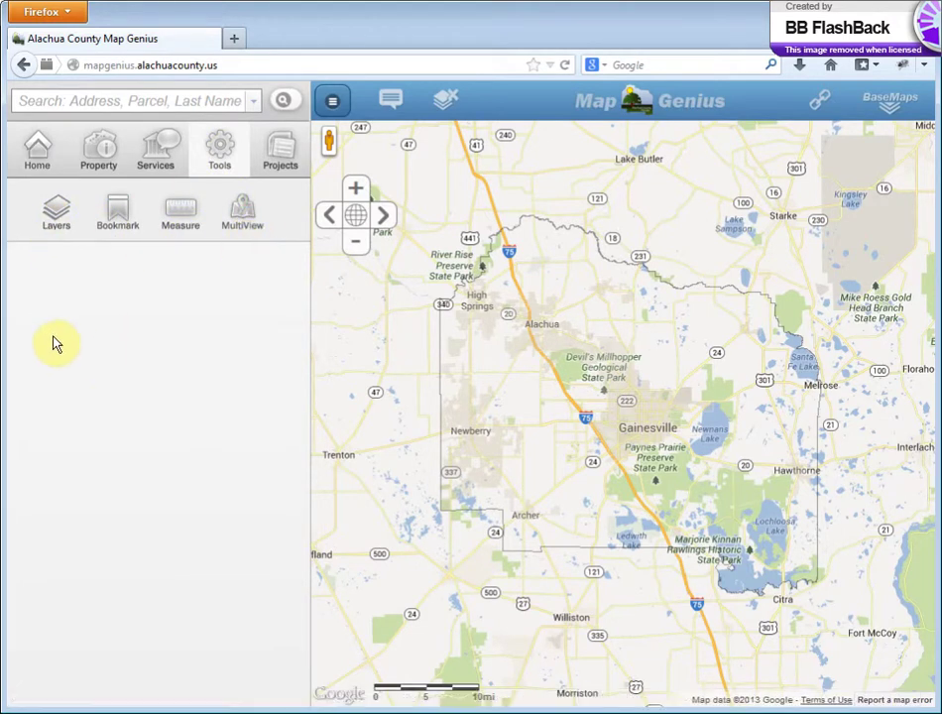
pyautogui.click(53, 215)
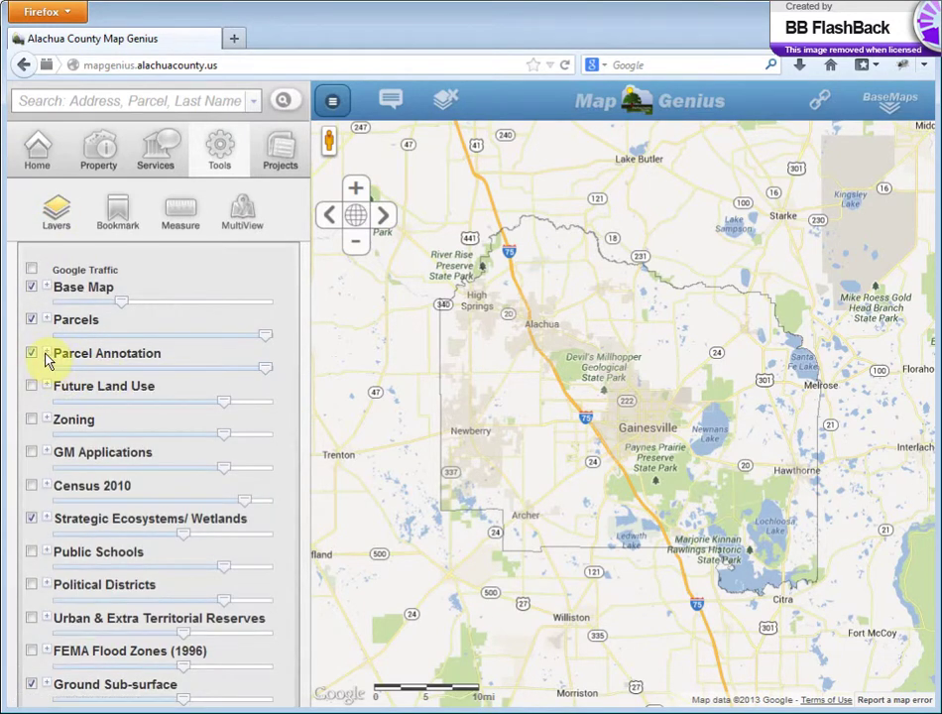
pyautogui.scroll(-5, 59, 414)
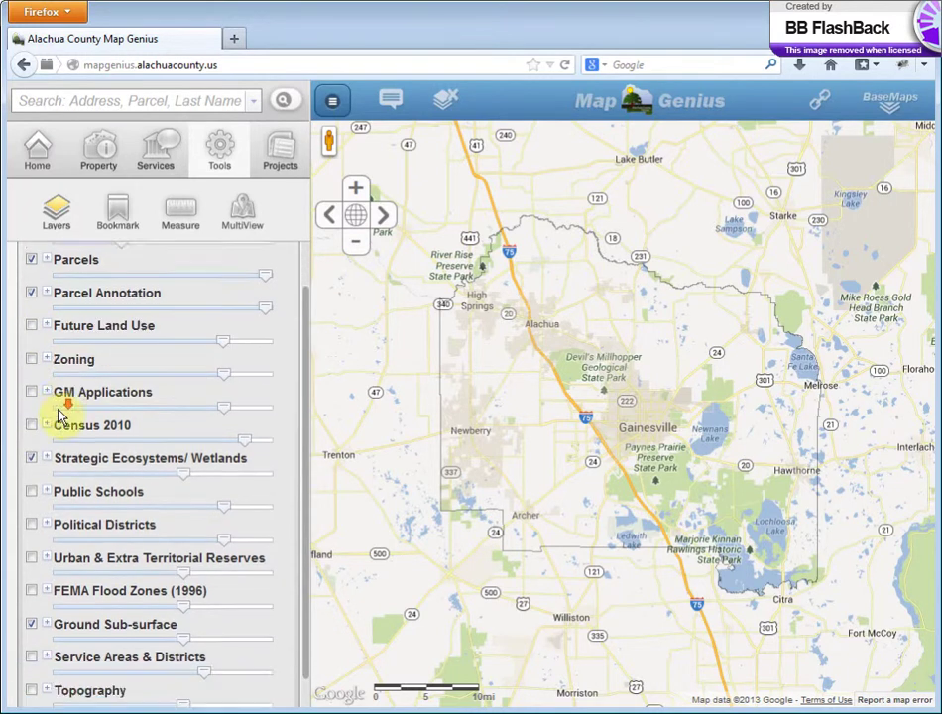
pyautogui.scroll(4, 59, 414)
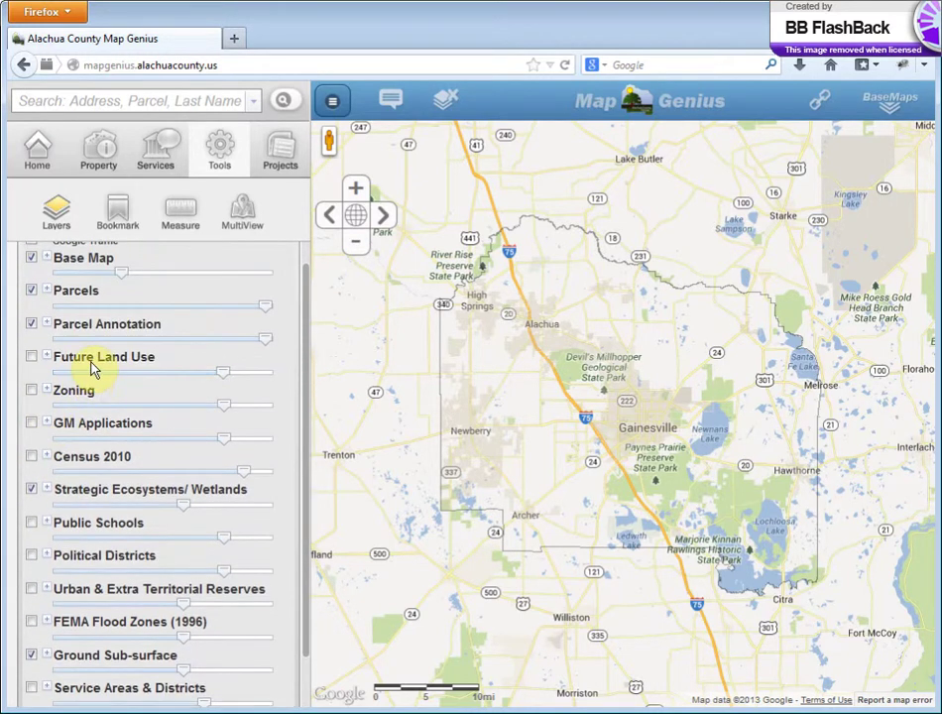
# Step: Turn on the Zoning layer and set its opacity slider to fully opaque
pyautogui.click(32, 392)
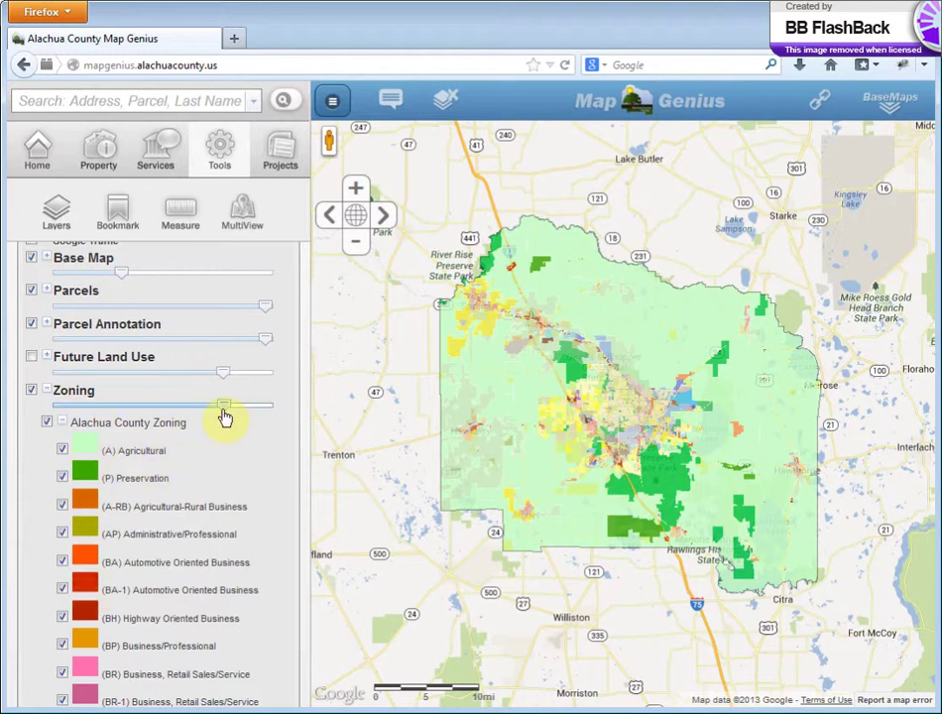
pyautogui.moveTo(225, 415); pyautogui.dragTo(168, 418)
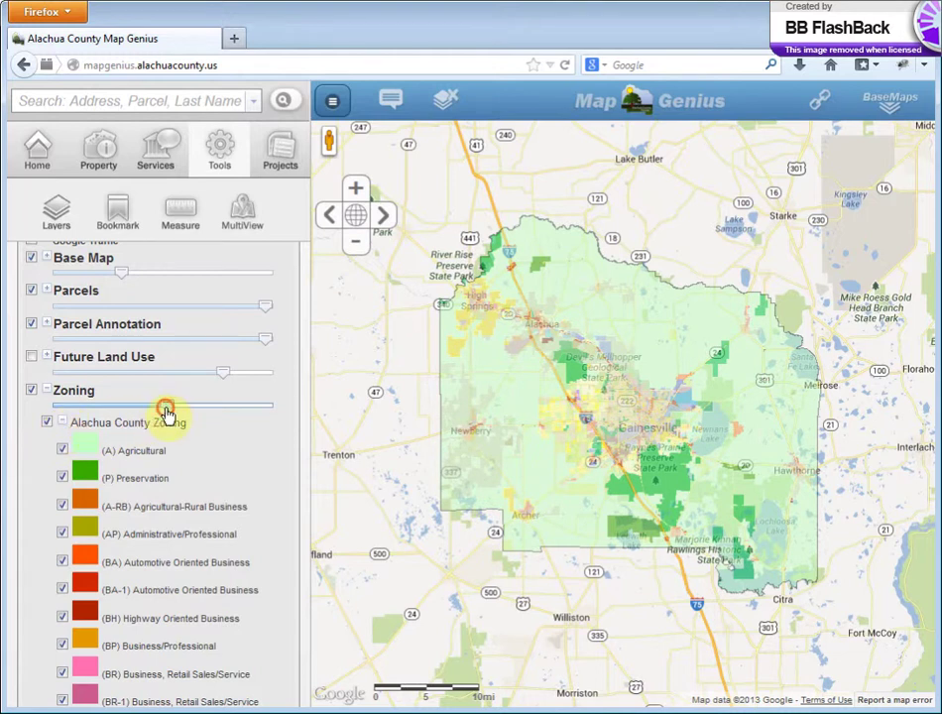
pyautogui.moveTo(167, 405); pyautogui.dragTo(285, 408)
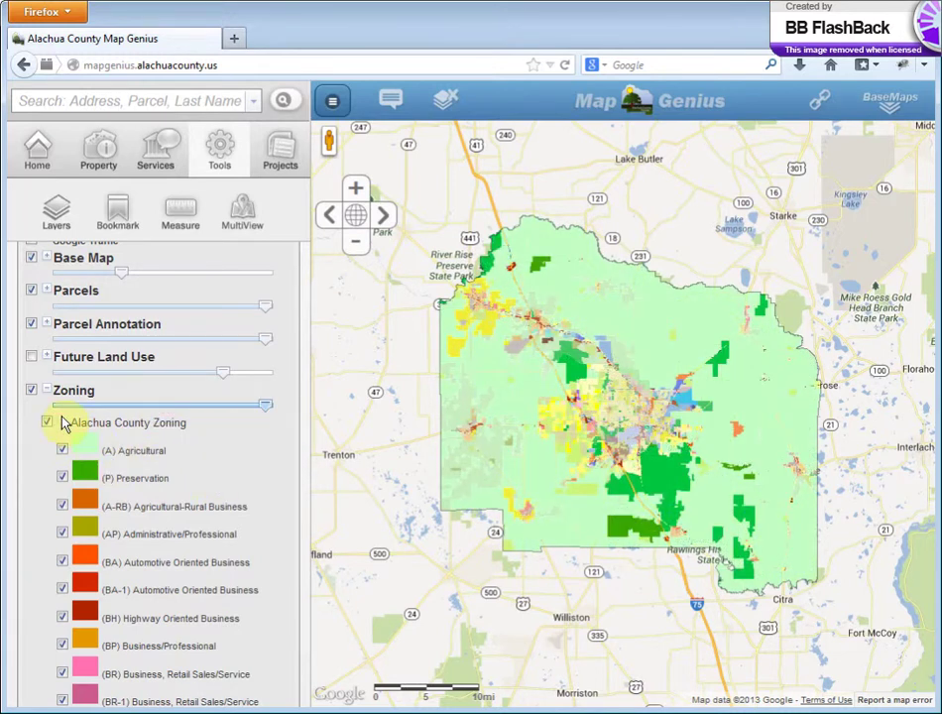
# Step: Collapse and uncheck Municipal Zoning so Gainesville and other cities appear uncoloured
pyautogui.scroll(-5, 189, 458)
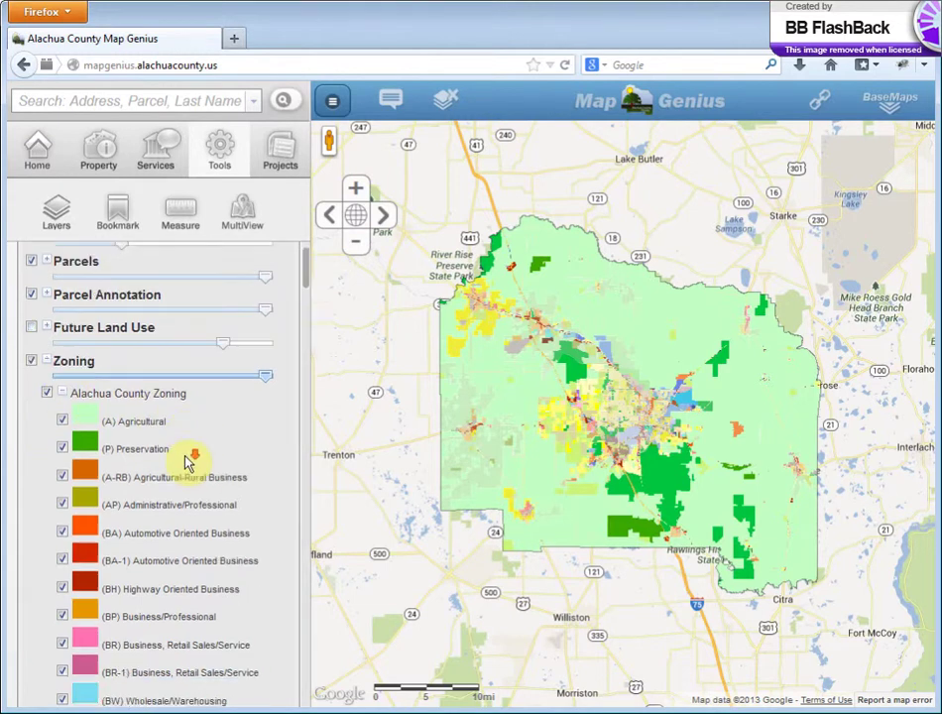
pyautogui.scroll(-8, 186, 456)
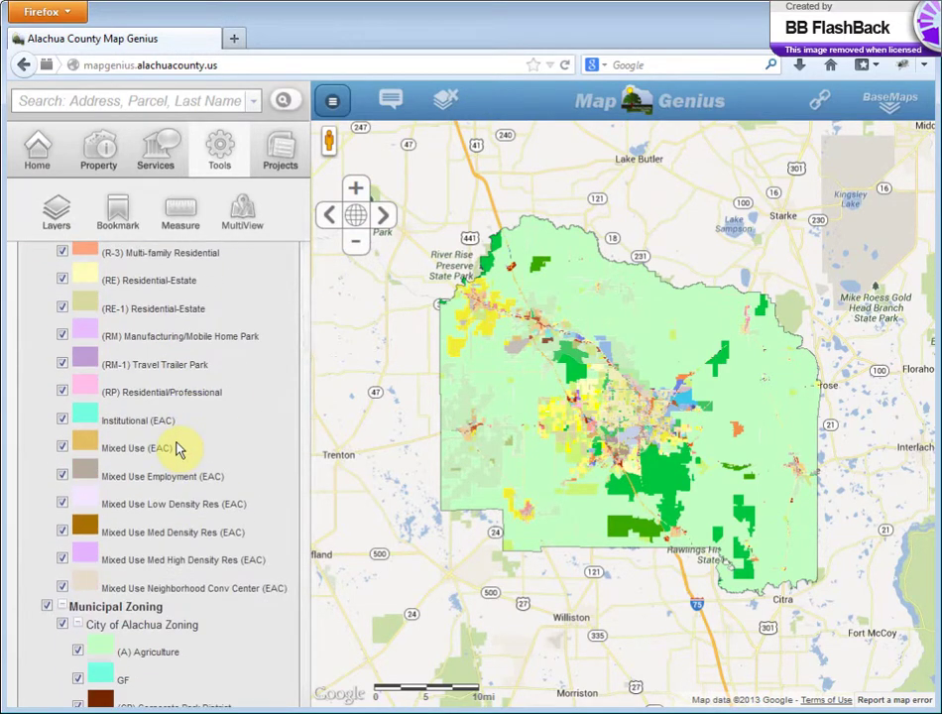
pyautogui.scroll(-4, 178, 448)
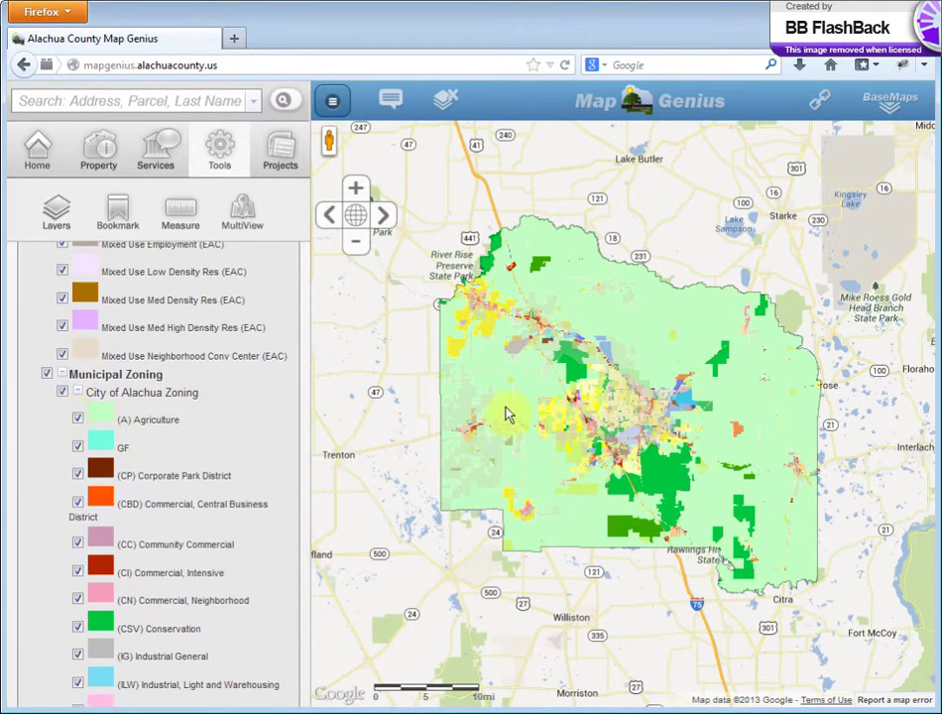
pyautogui.click(62, 373)
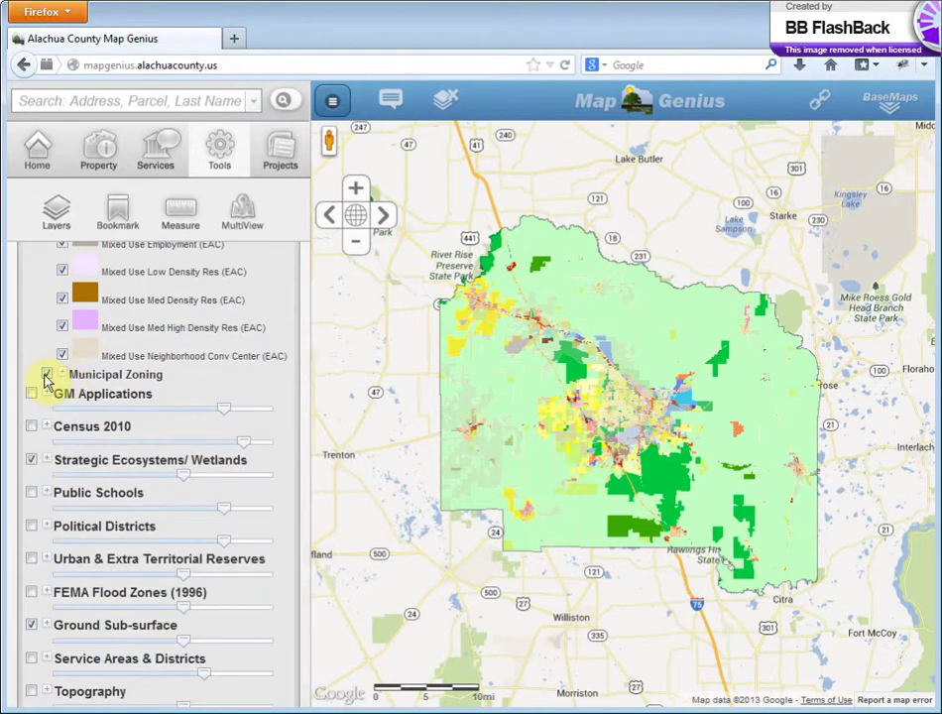
pyautogui.click(46, 374)
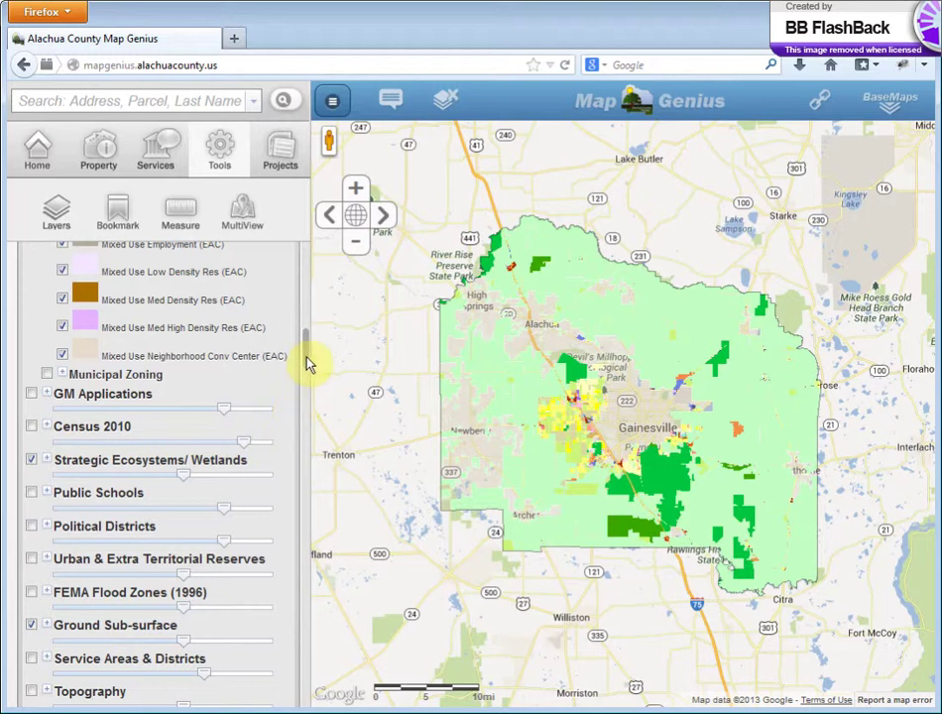
pyautogui.moveTo(311, 332); pyautogui.dragTo(311, 257)
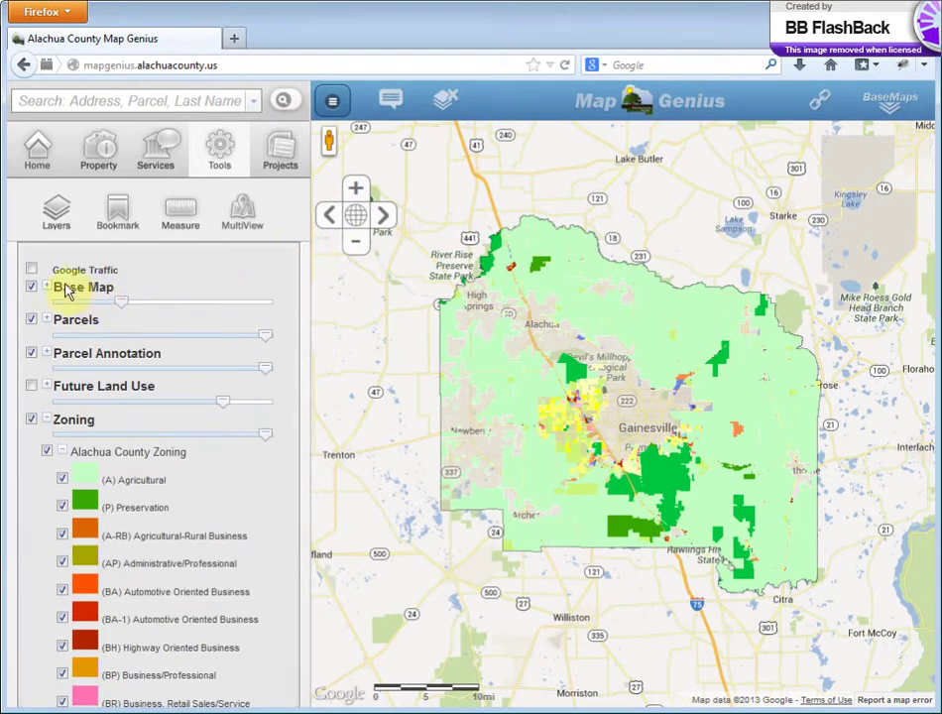
pyautogui.click(49, 286)
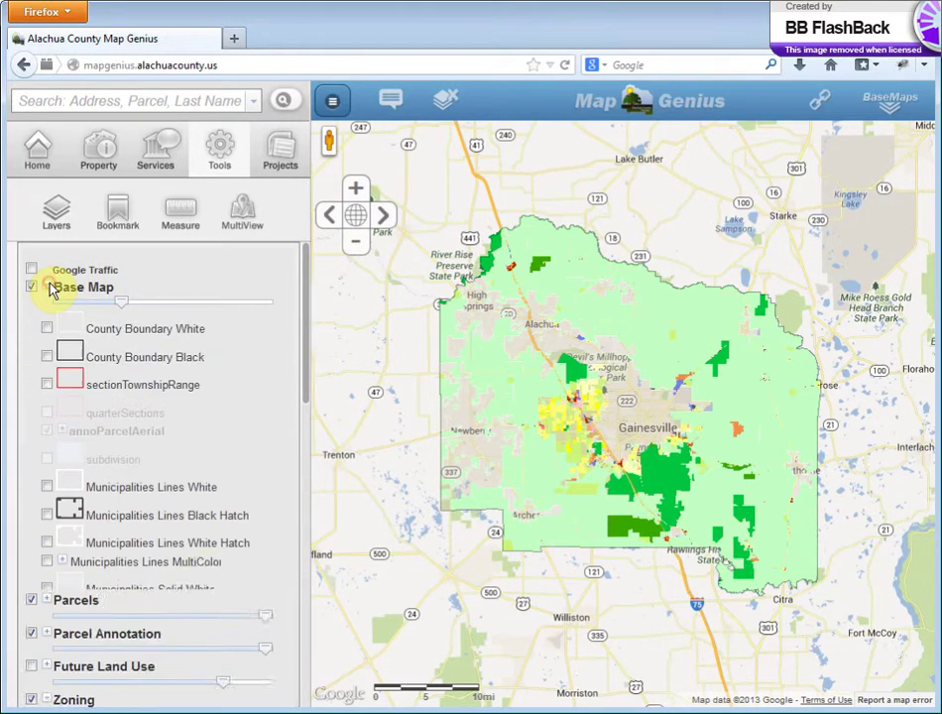
pyautogui.click(47, 618)
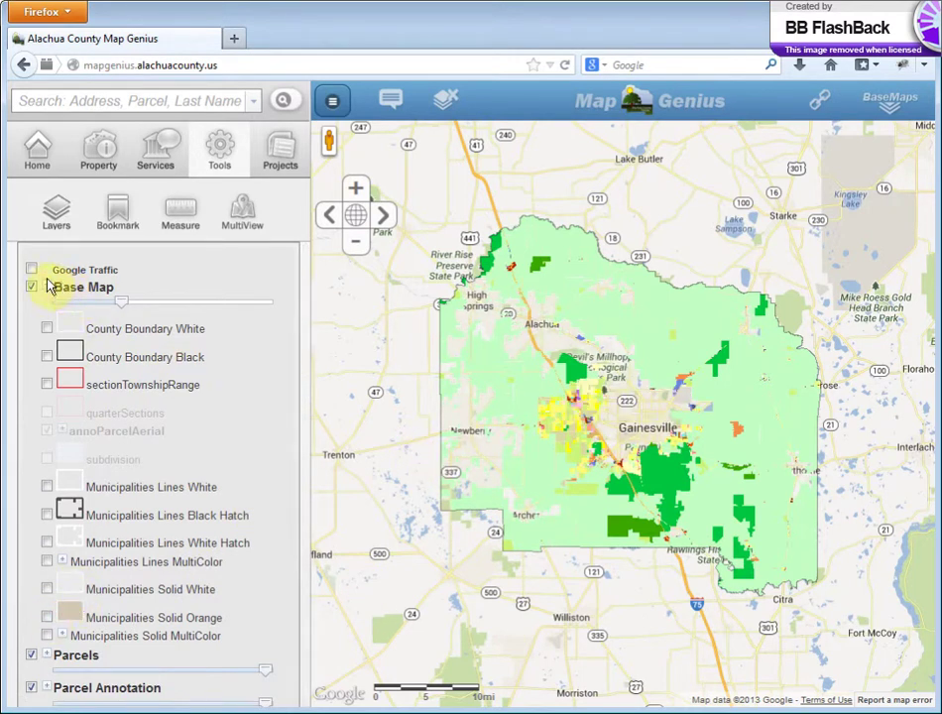
pyautogui.click(47, 286)
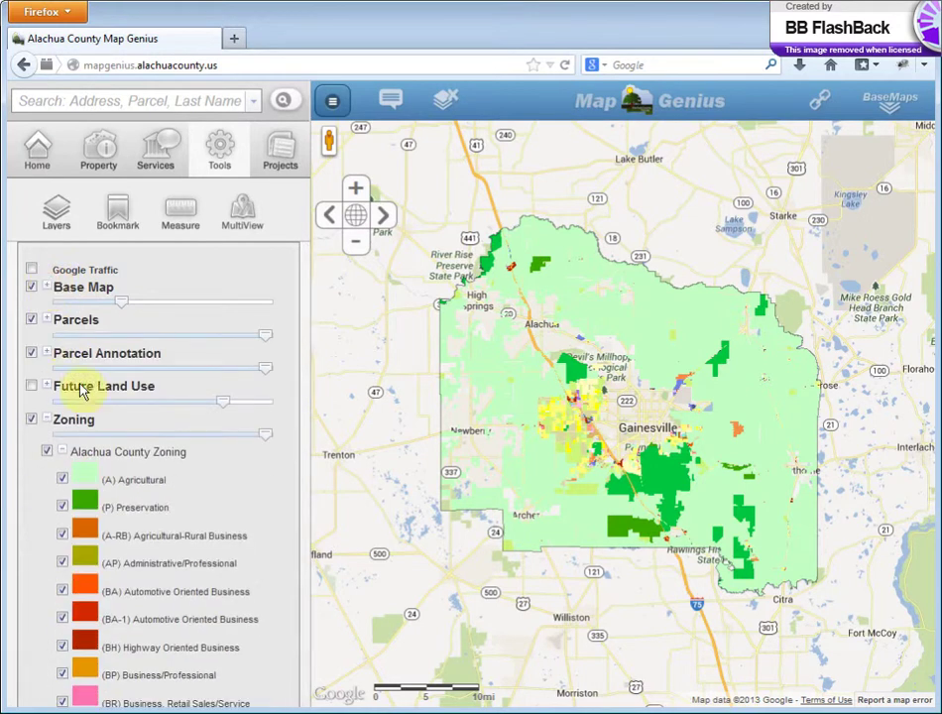
pyautogui.scroll(-2, 117, 420)
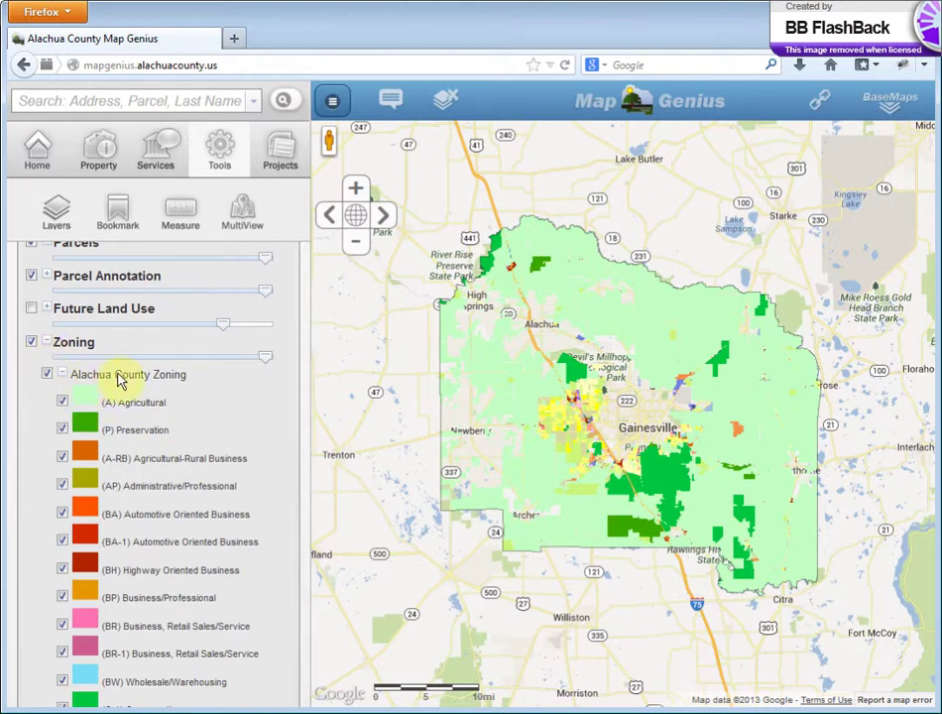
# Step: Preview only the (A) Agricultural class of Alachua County Zoning
pyautogui.click(43, 375)
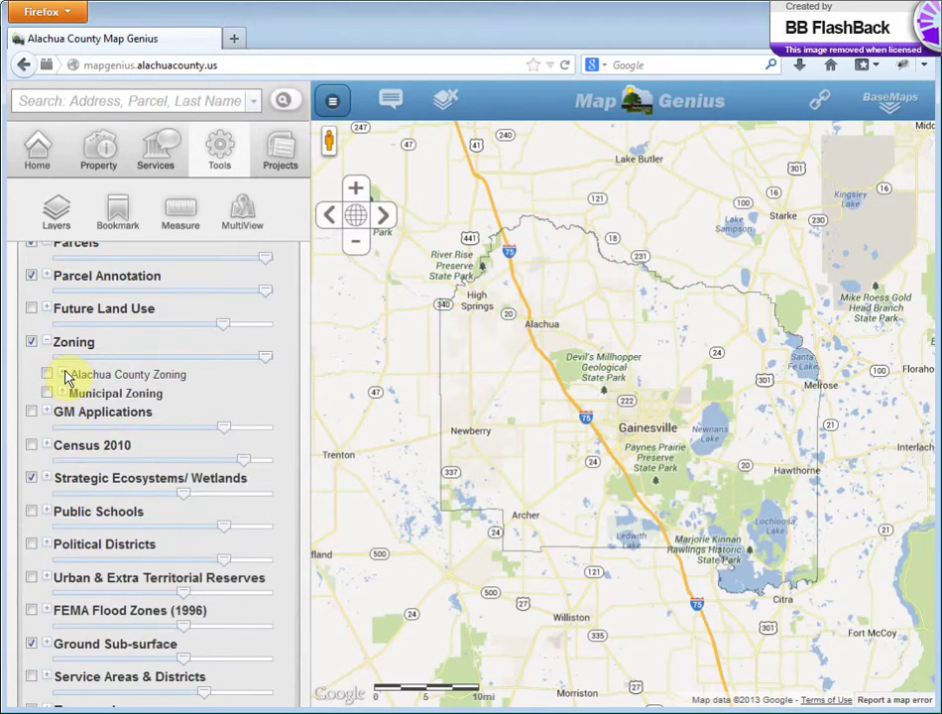
pyautogui.click(64, 374)
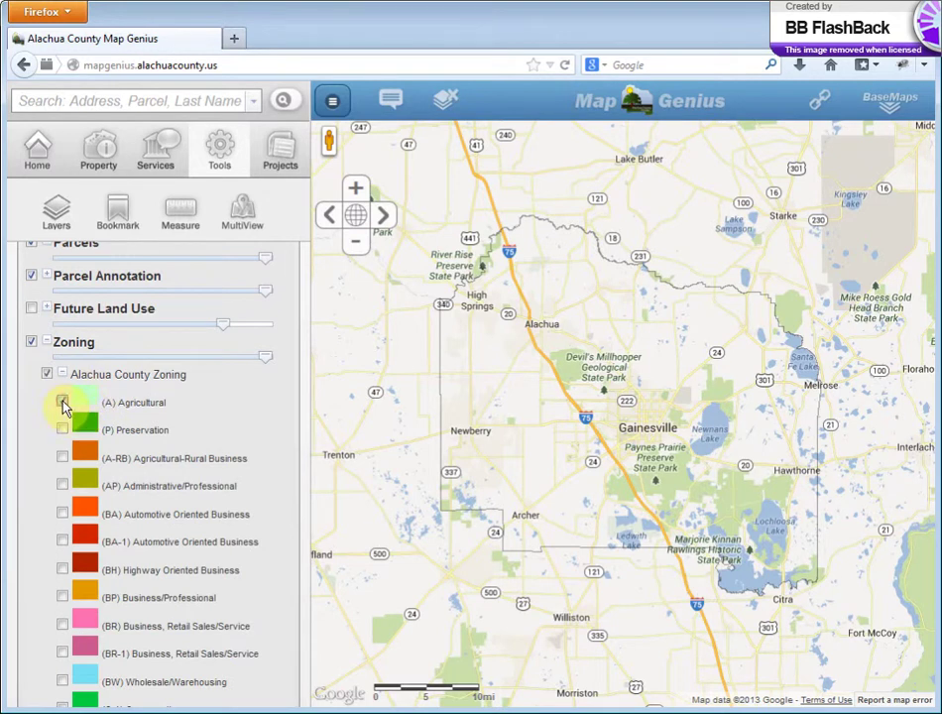
pyautogui.click(63, 403)
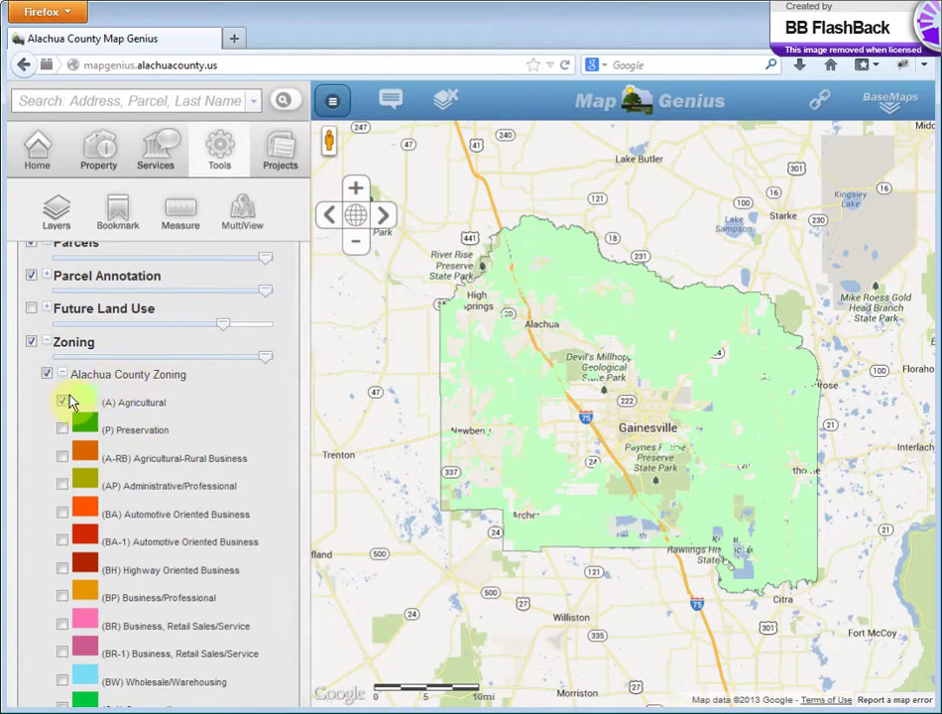
# Step: Restore all county and municipal zoning classes, then switch the whole Zoning overlay off
pyautogui.click(46, 374)
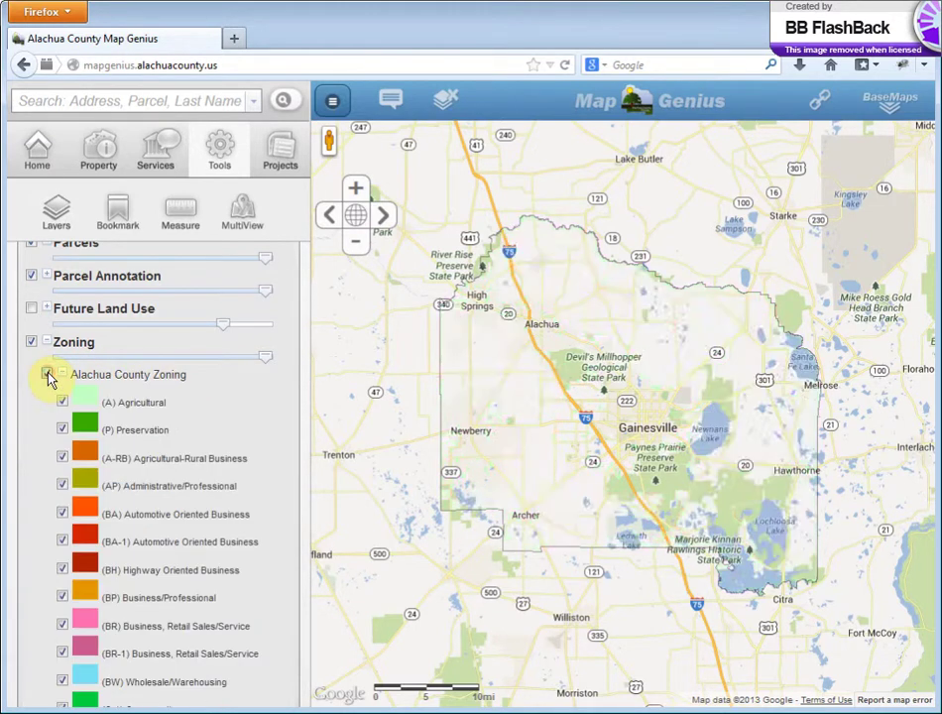
pyautogui.click(61, 374)
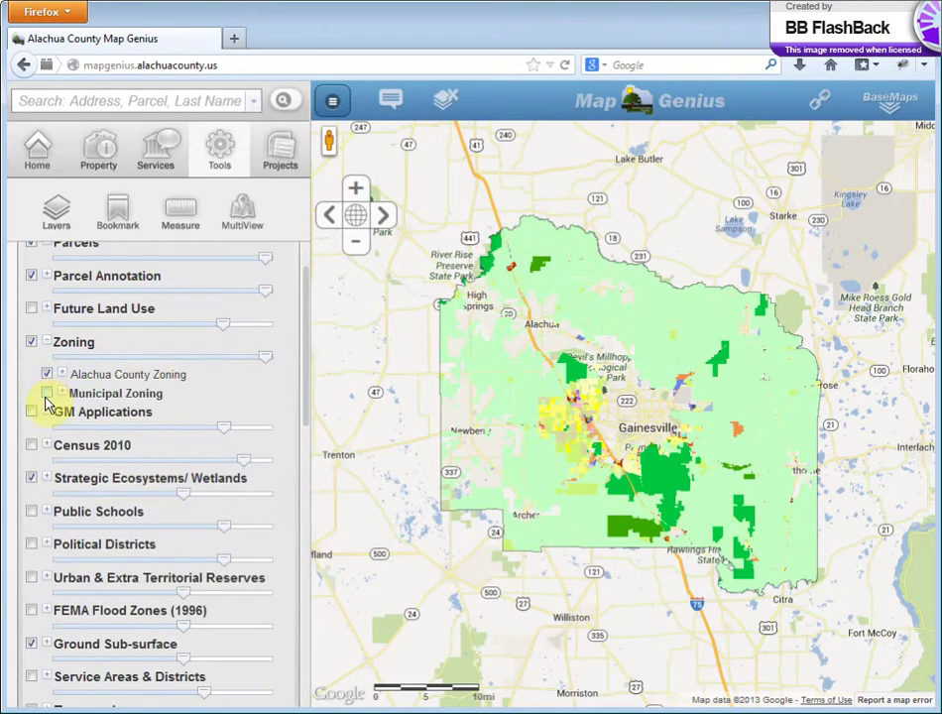
pyautogui.click(46, 393)
pyautogui.click(46, 393)
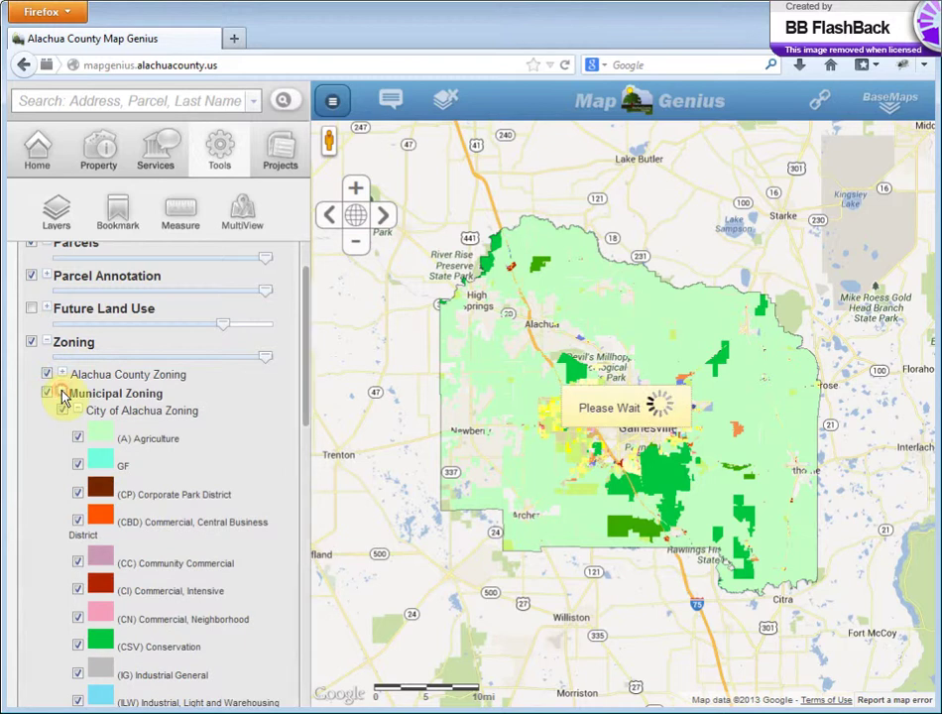
pyautogui.click(62, 393)
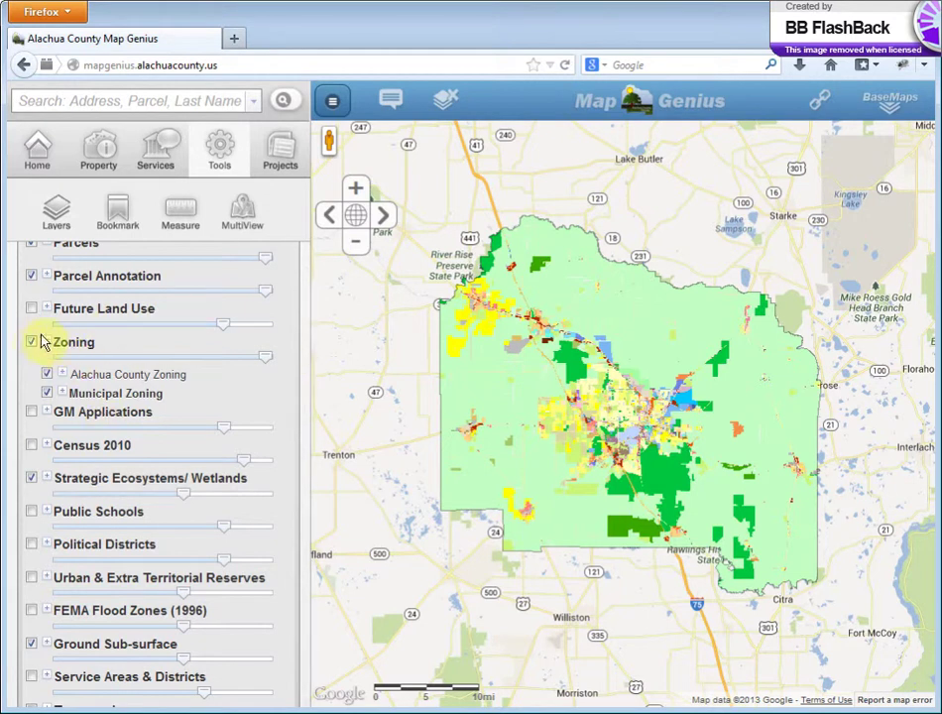
pyautogui.click(31, 342)
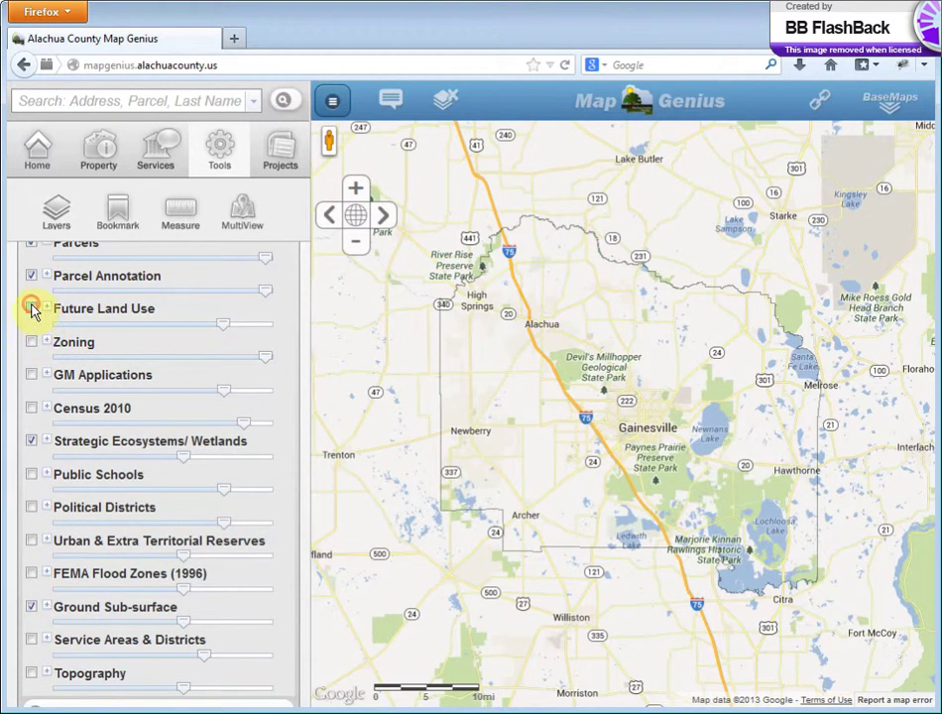
# Step: Turn on Future Land Use and hide its municipal, county, Activity Center, Urban Service and Rural Cluster sub-layers
pyautogui.click(32, 309)
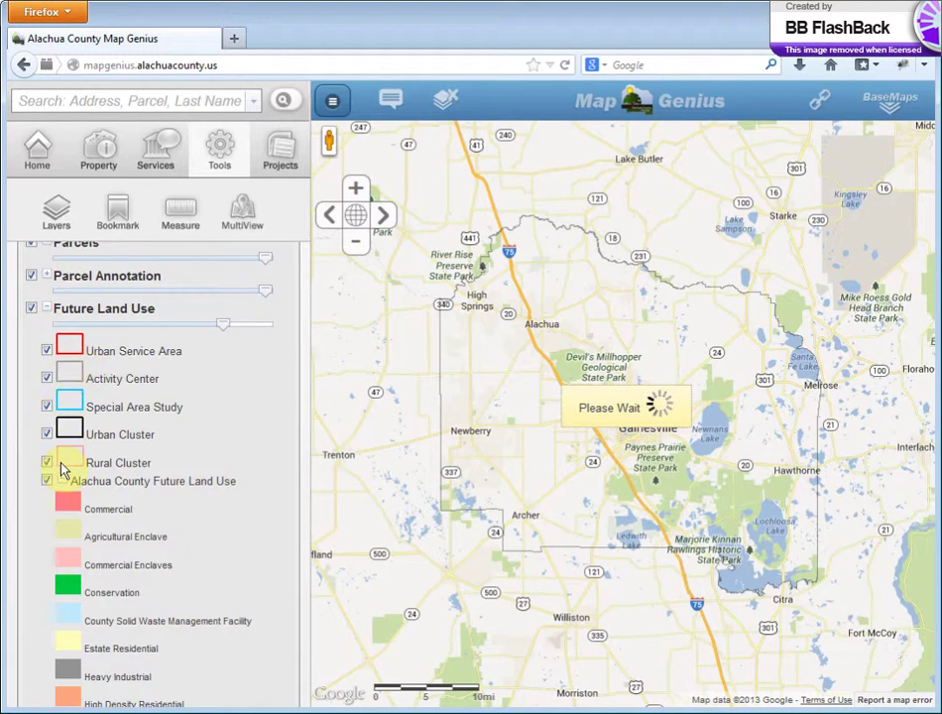
pyautogui.click(61, 480)
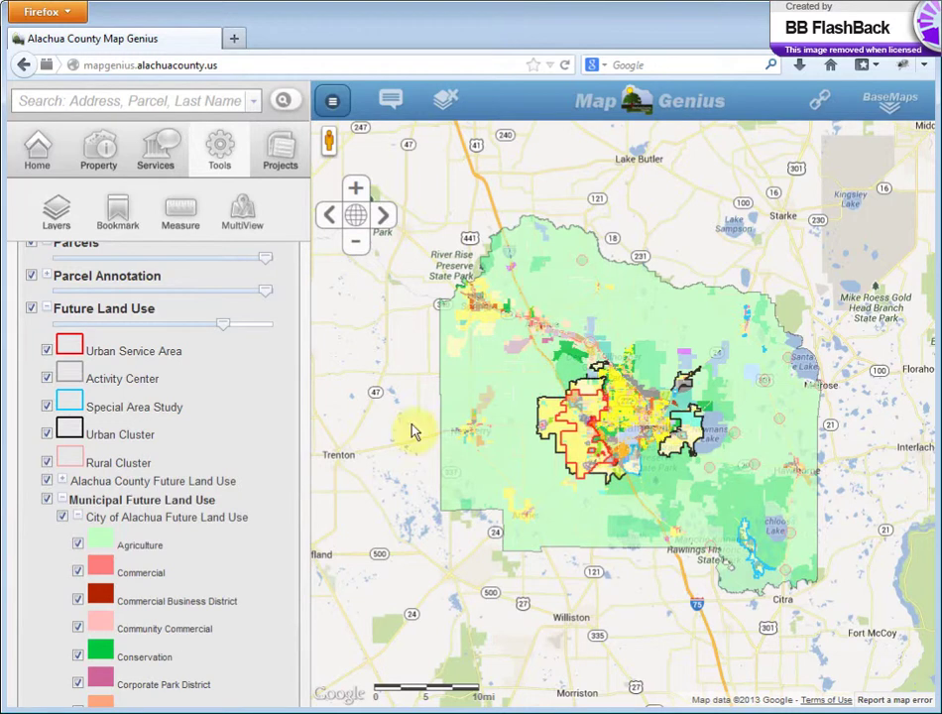
pyautogui.click(46, 499)
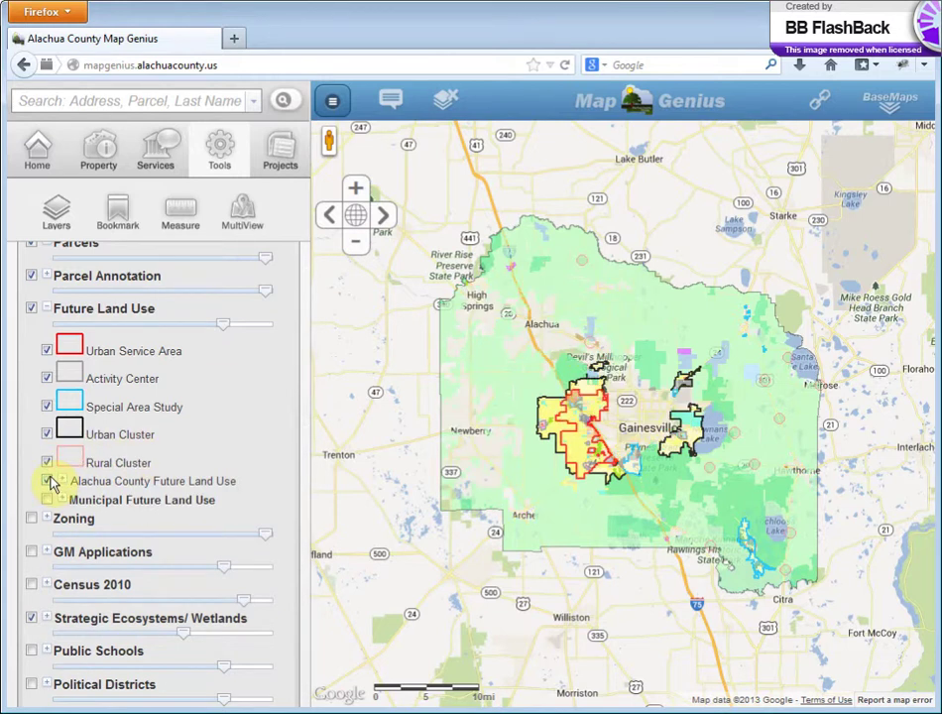
pyautogui.click(47, 481)
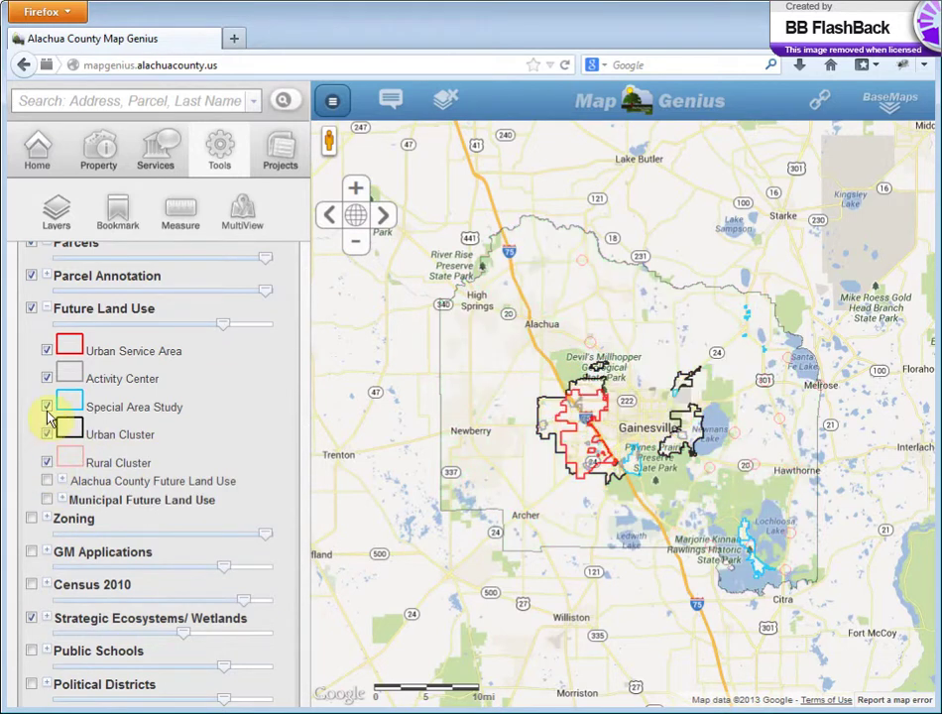
pyautogui.click(46, 377)
pyautogui.click(46, 350)
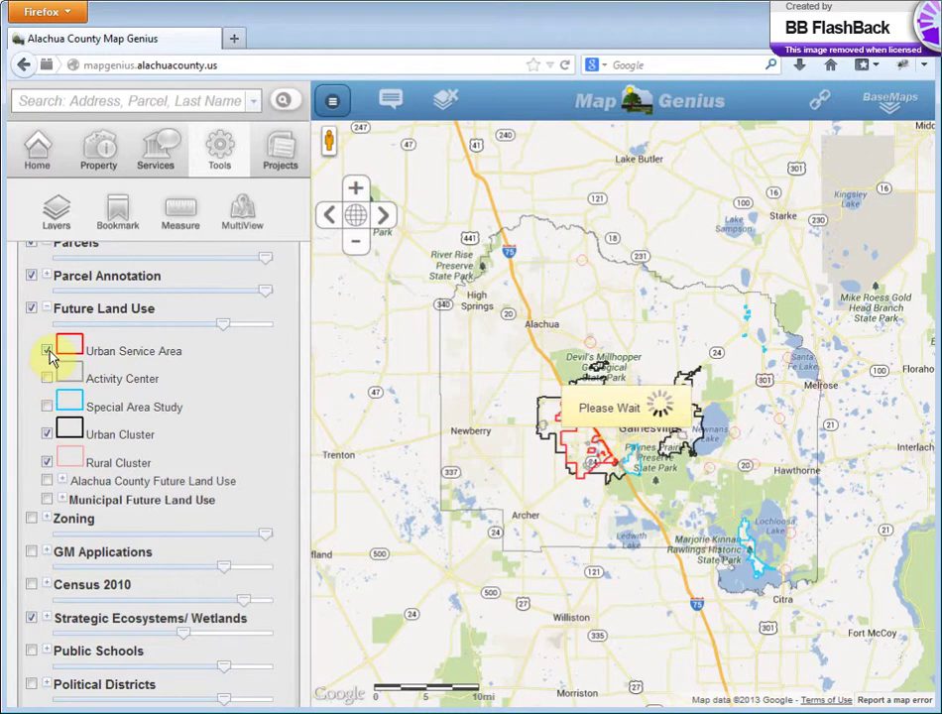
pyautogui.click(47, 462)
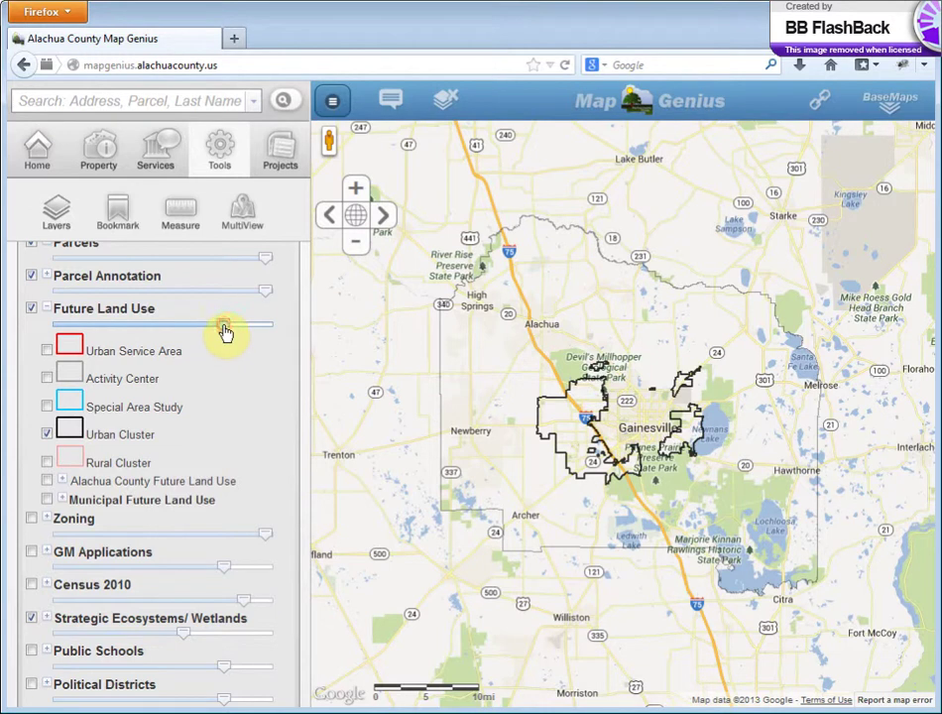
# Step: Adjust land-use opacity, restore all sub-layers, then switch Future Land Use off
pyautogui.moveTo(226, 330); pyautogui.dragTo(312, 342)
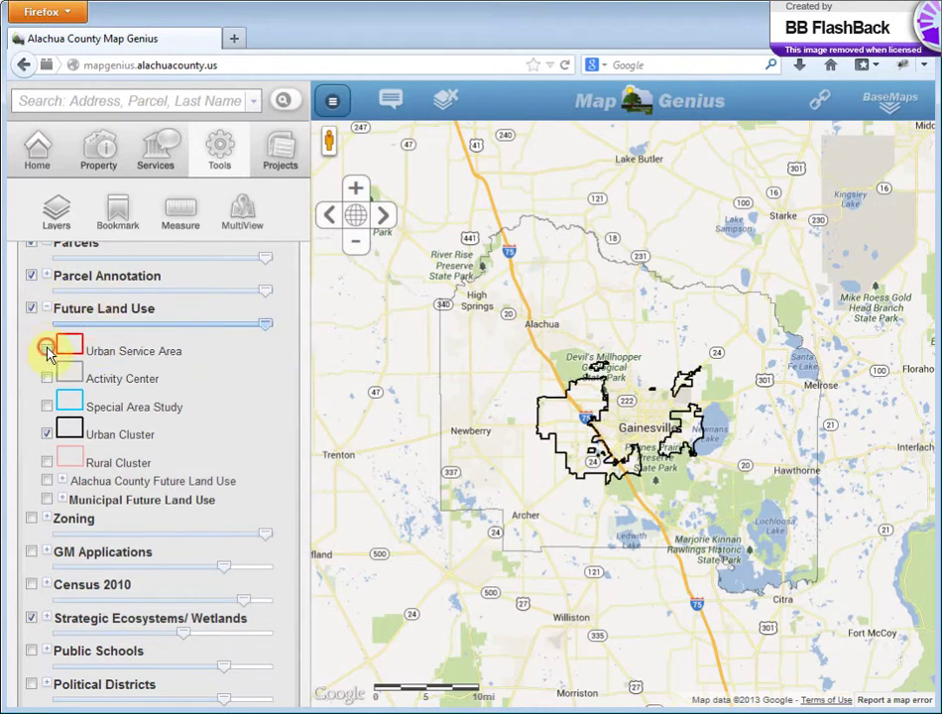
pyautogui.click(46, 351)
pyautogui.click(47, 378)
pyautogui.click(46, 405)
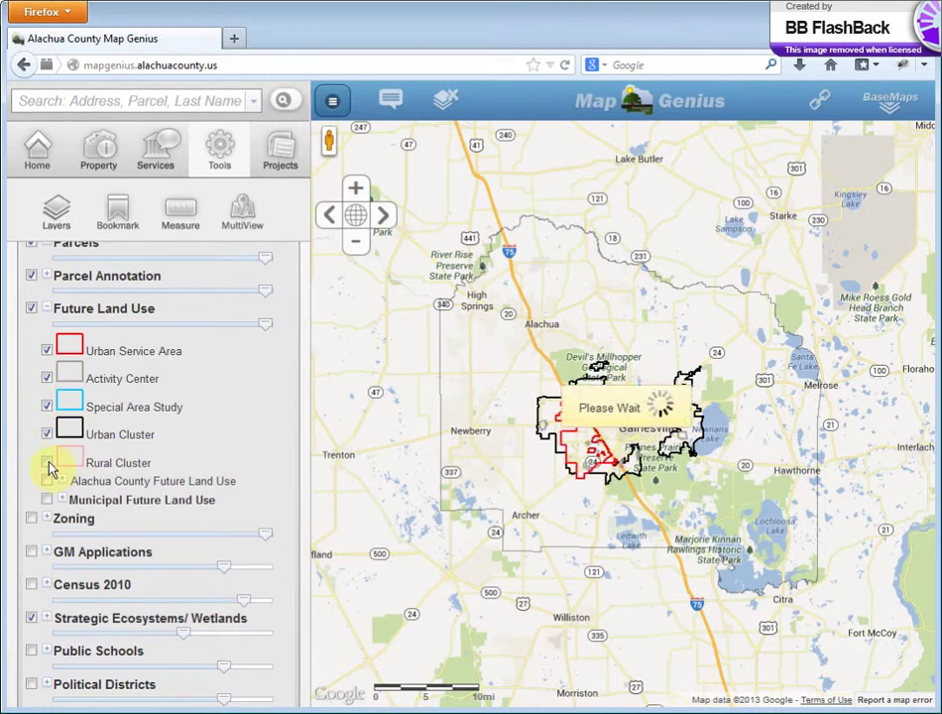
pyautogui.click(46, 462)
pyautogui.click(47, 481)
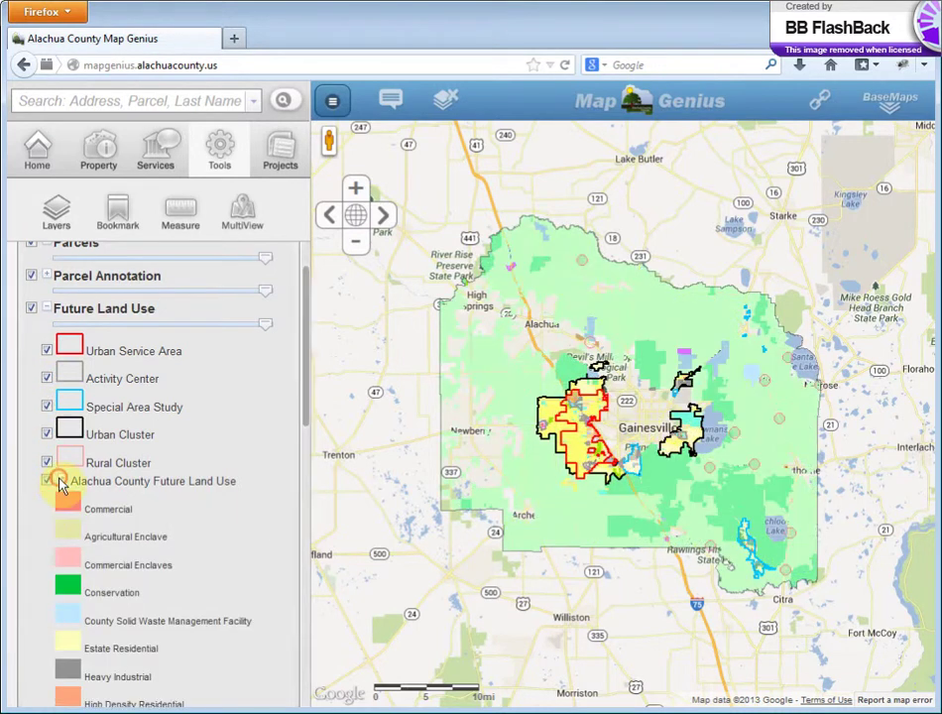
pyautogui.click(47, 500)
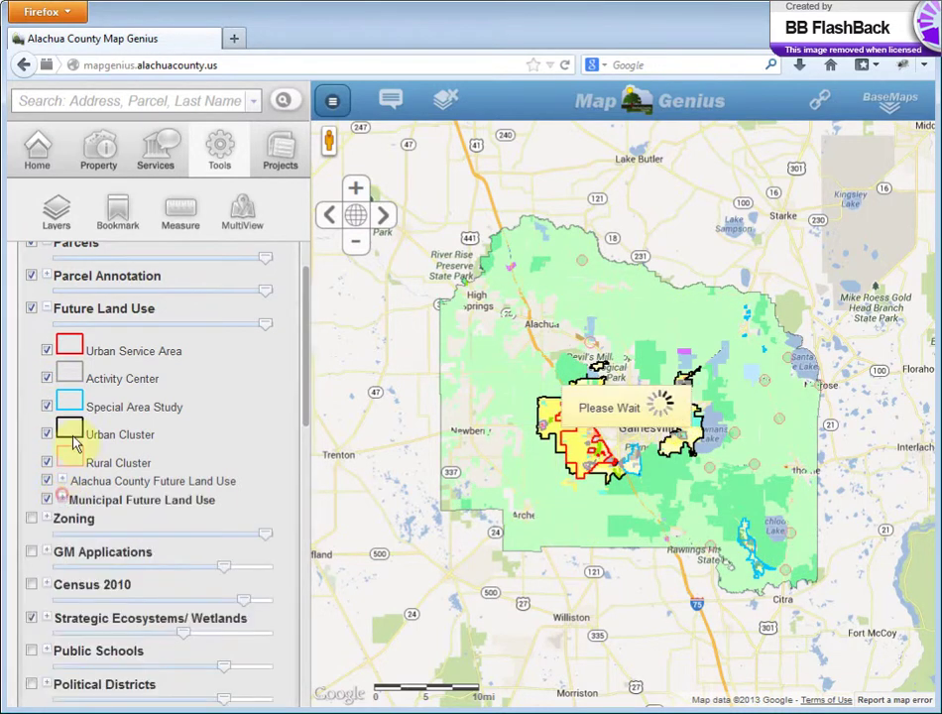
pyautogui.click(32, 308)
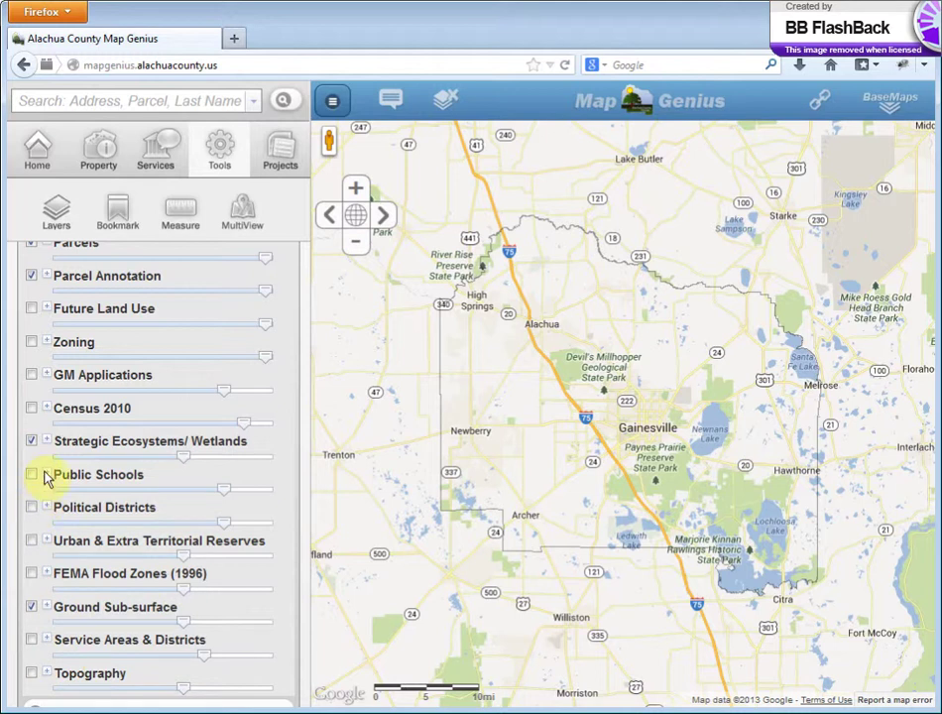
# Step: Show Elementary School Zones, then turn off Public Schools and Strategic Ecosystems/ Wetlands
pyautogui.click(46, 474)
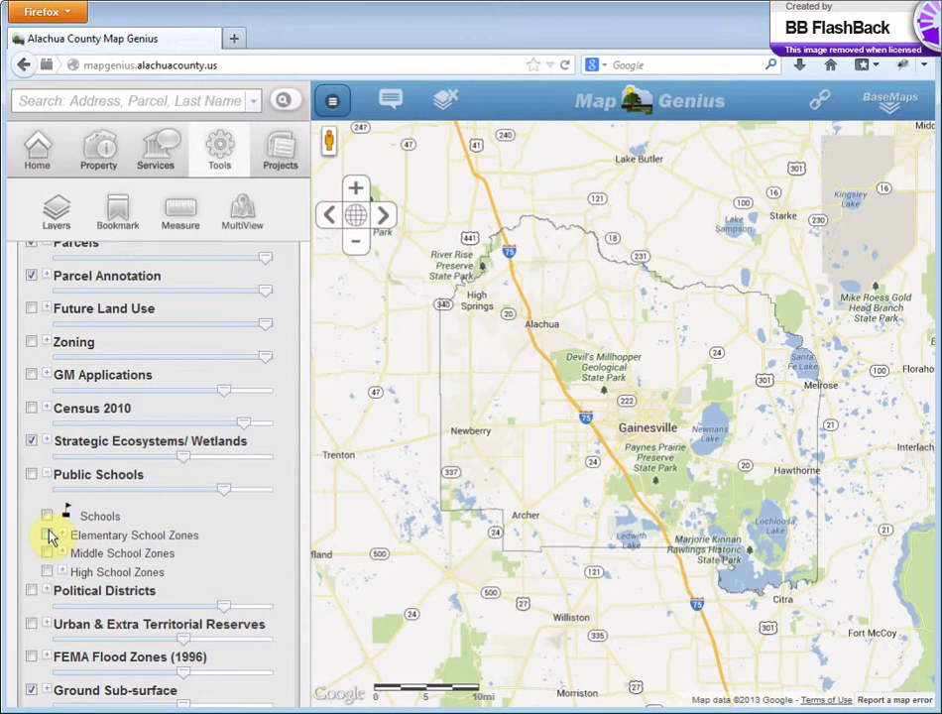
pyautogui.click(47, 535)
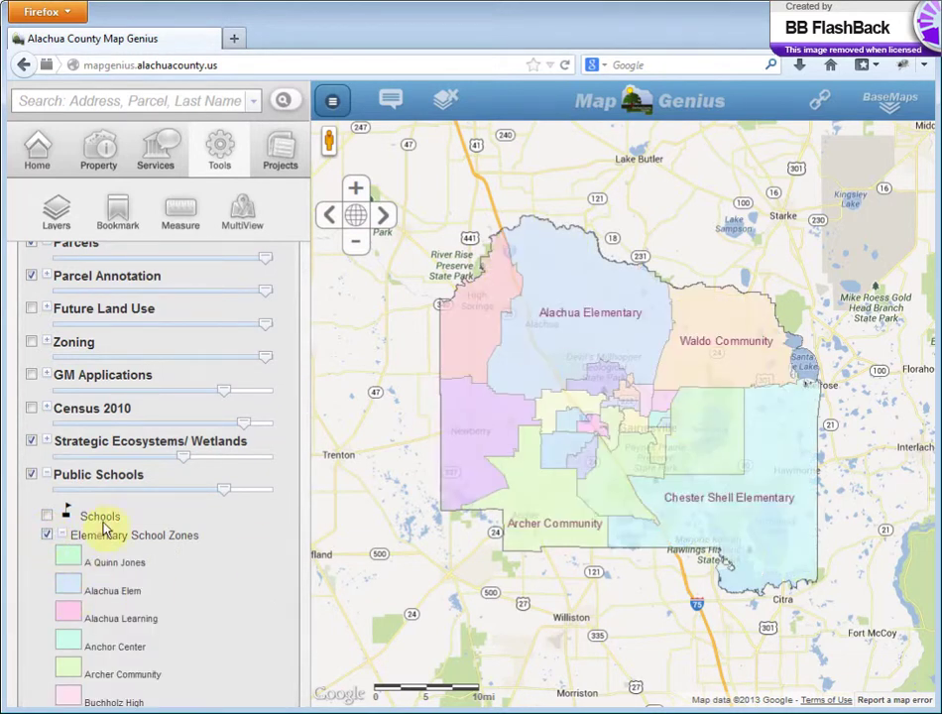
pyautogui.scroll(-1, 84, 613)
pyautogui.scroll(6, 84, 614)
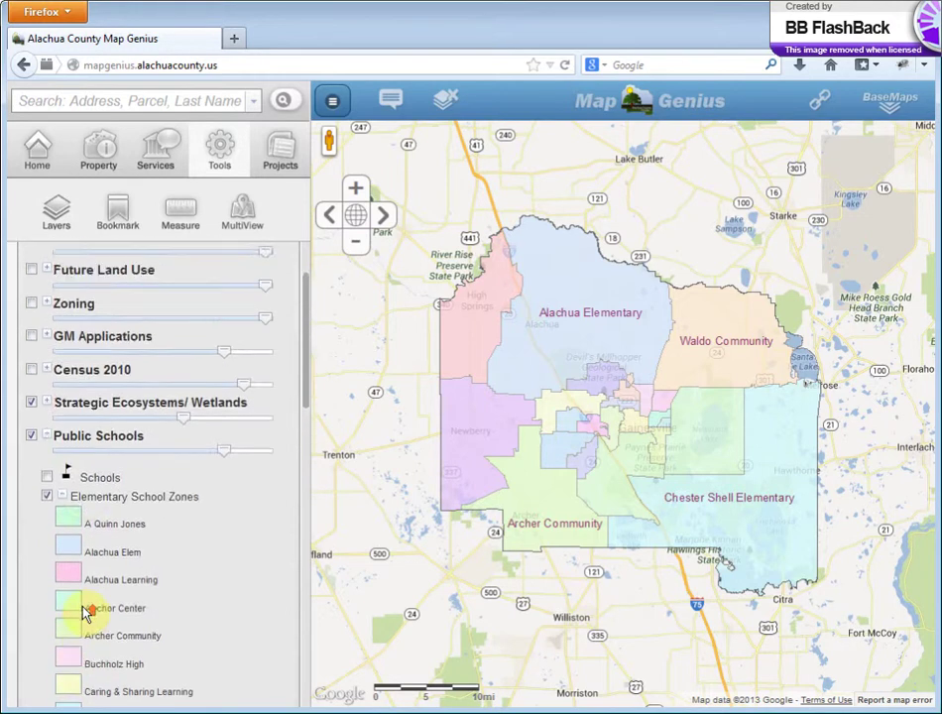
pyautogui.click(44, 550)
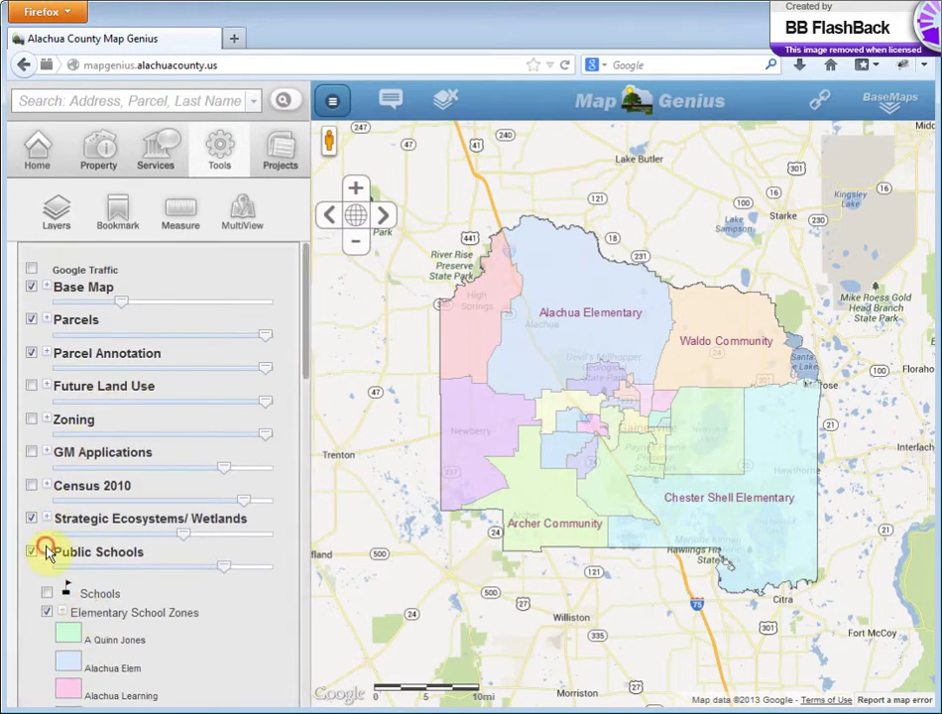
pyautogui.click(32, 551)
pyautogui.click(31, 518)
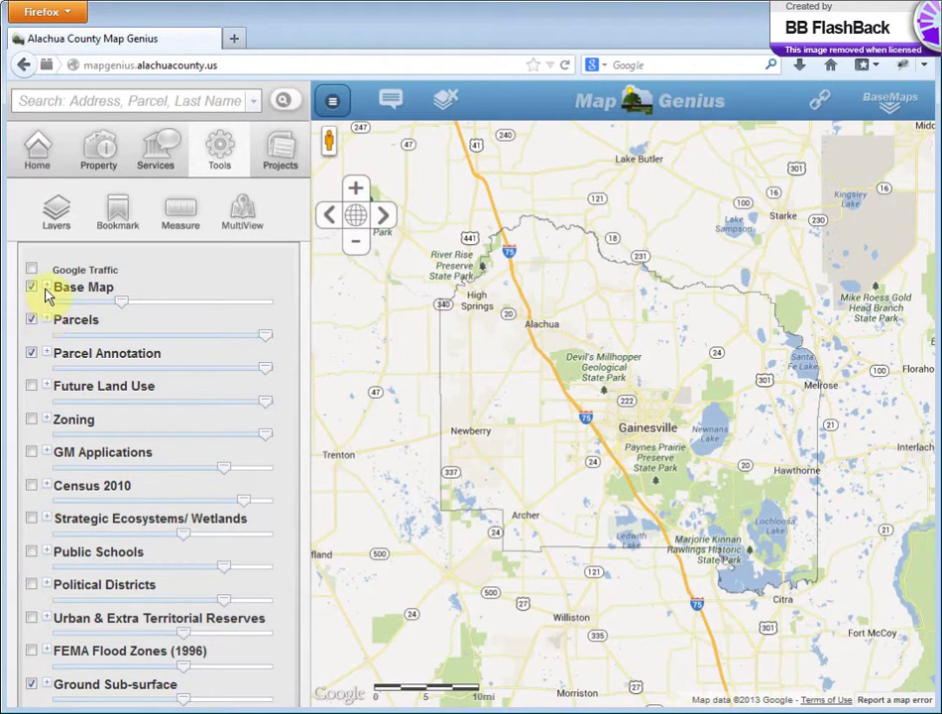
# Step: Show Solid MultiColor municipalities at full opacity with Black Hatch boundaries, then turn Base Map off
pyautogui.click(45, 288)
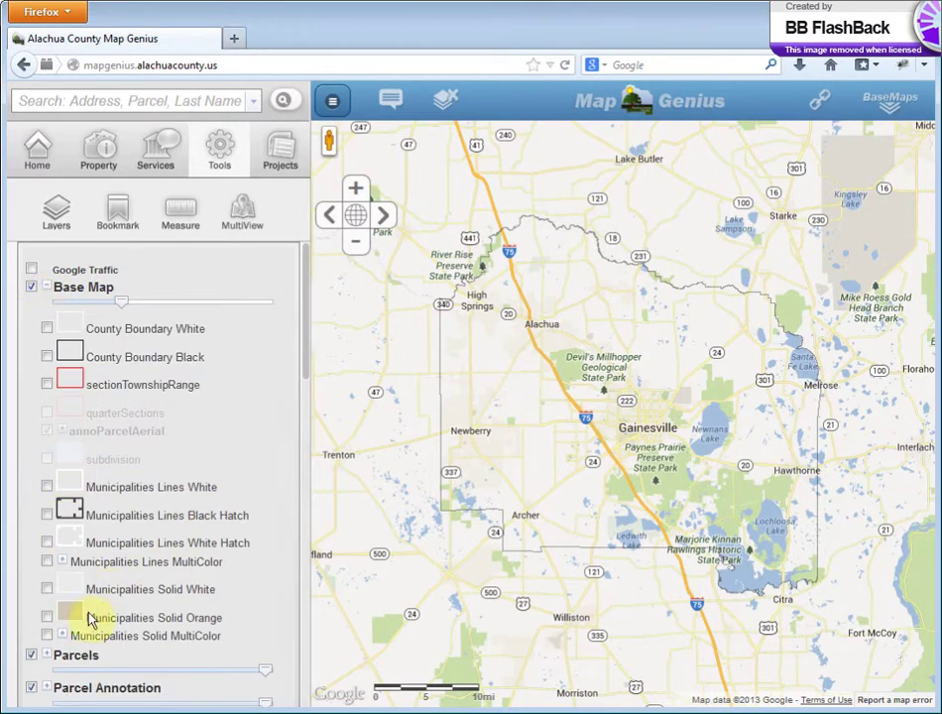
pyautogui.click(62, 635)
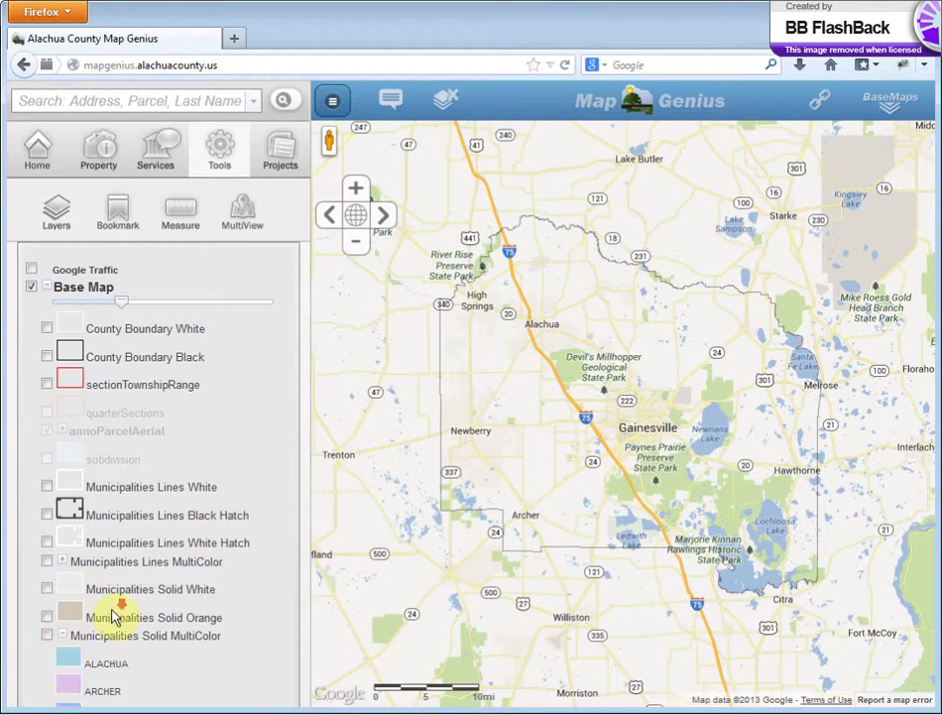
pyautogui.scroll(-3, 119, 595)
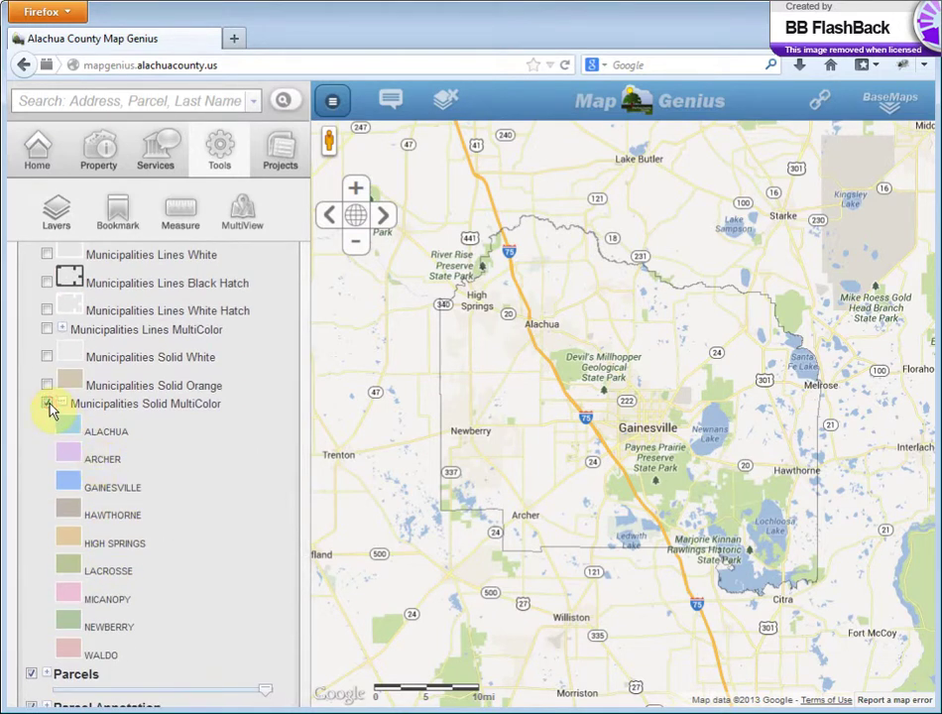
pyautogui.click(48, 405)
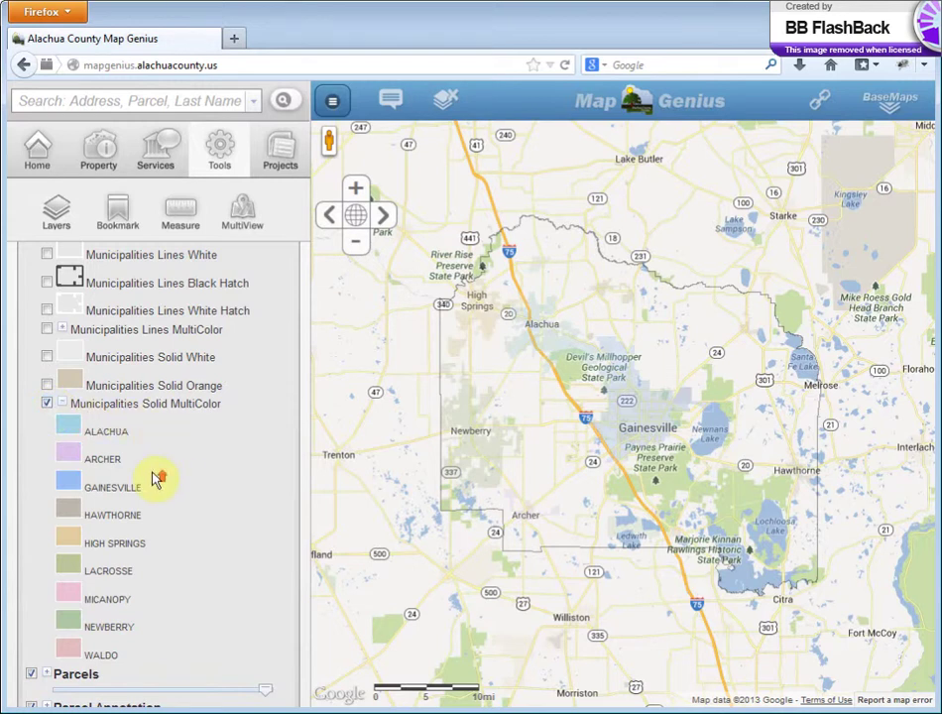
pyautogui.scroll(5, 156, 479)
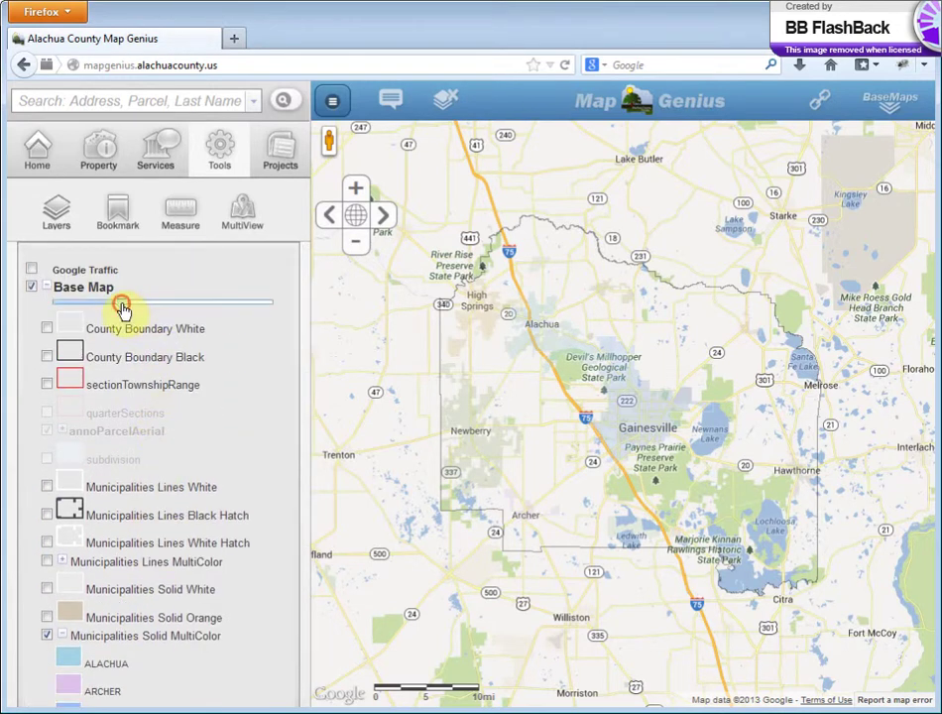
pyautogui.moveTo(121, 307); pyautogui.dragTo(274, 315)
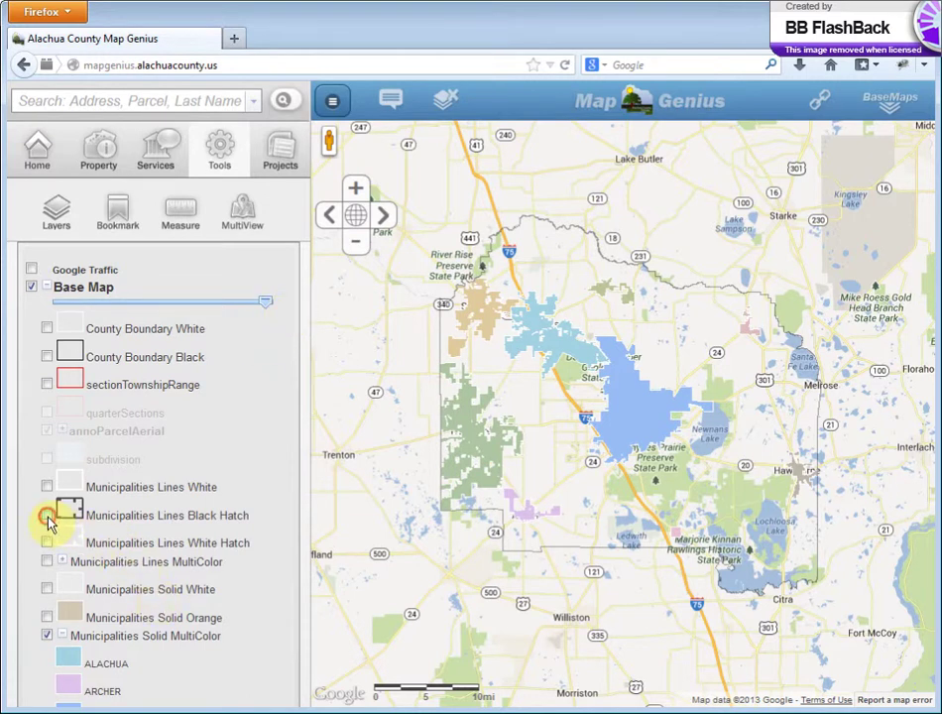
pyautogui.click(47, 516)
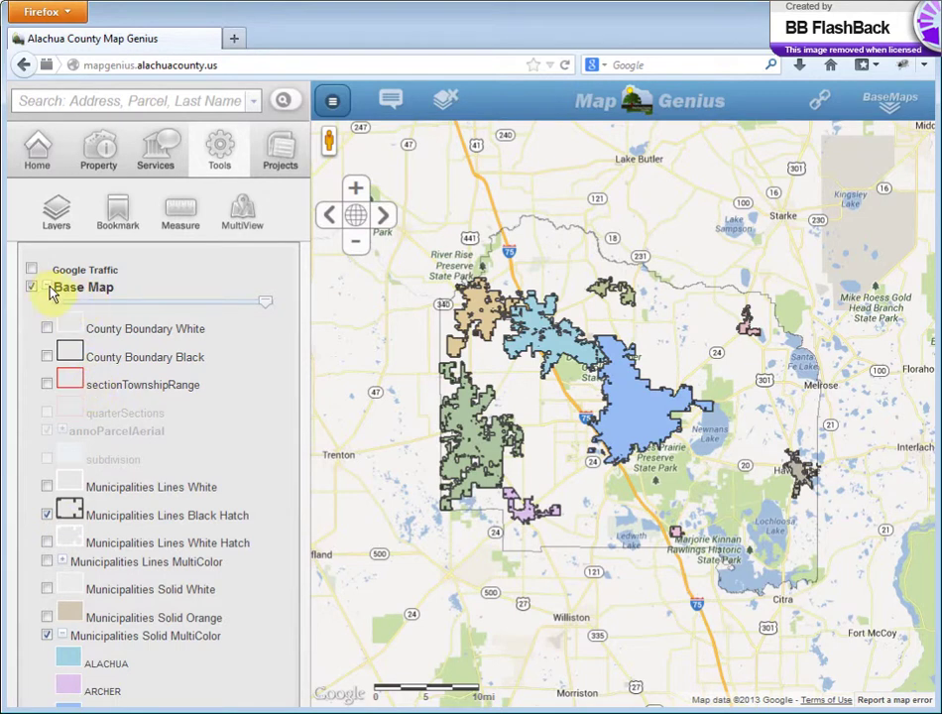
pyautogui.click(34, 287)
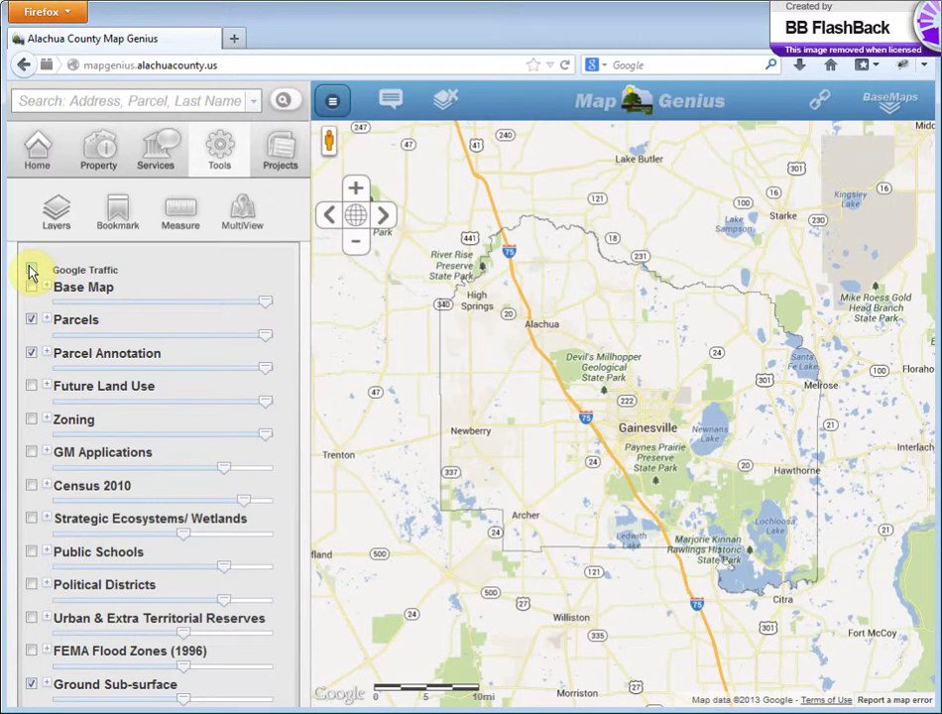
pyautogui.click(31, 270)
pyautogui.click(32, 273)
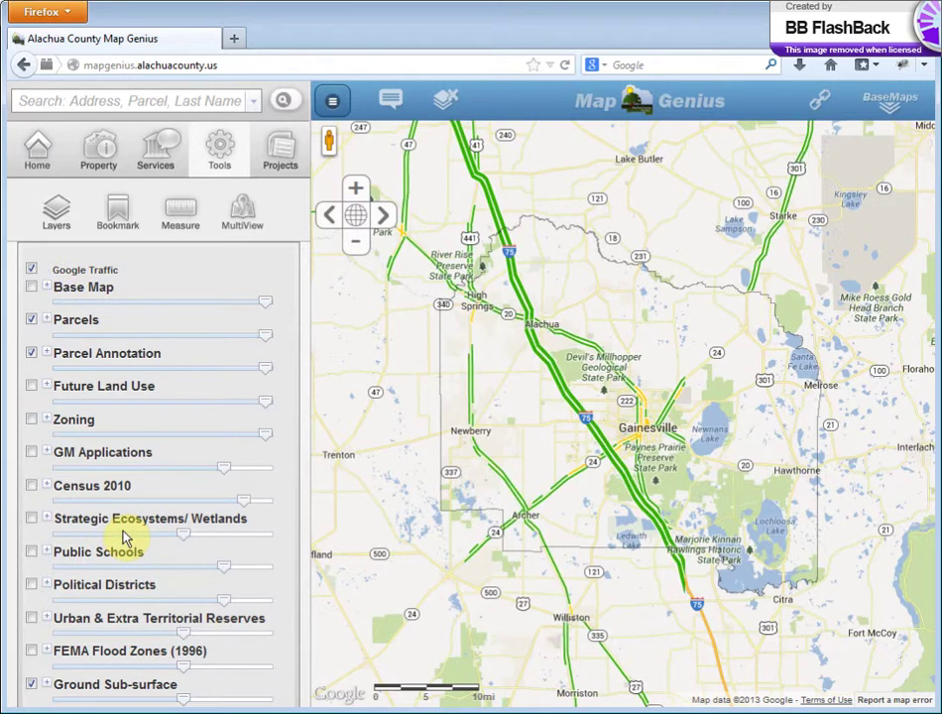
pyautogui.click(33, 270)
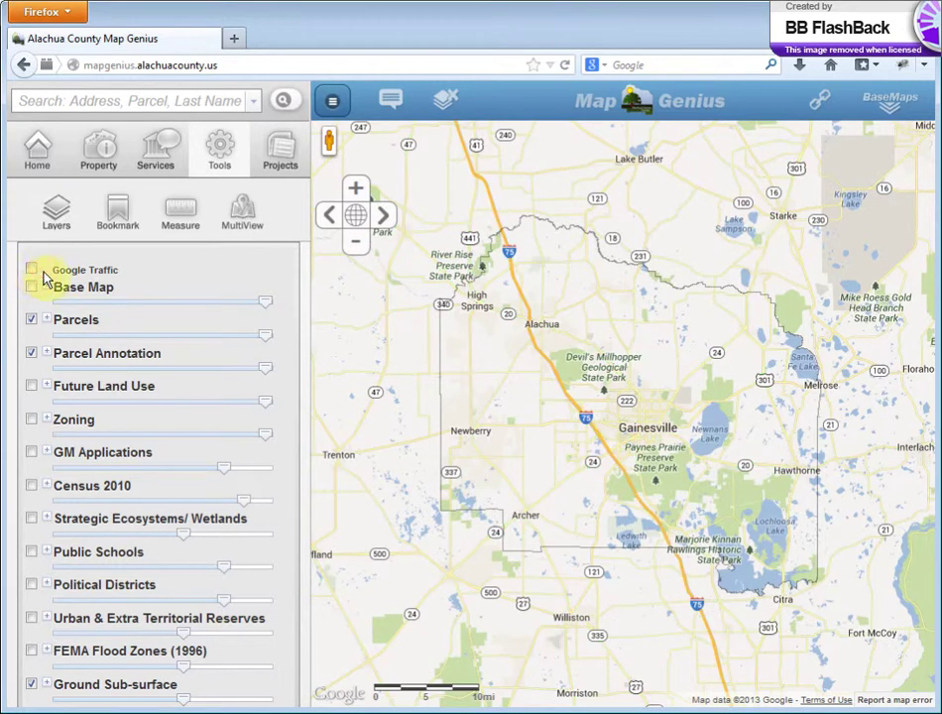
# Step: Pan to SW 122nd St and save the view as bookmark 'area1'
pyautogui.click(119, 222)
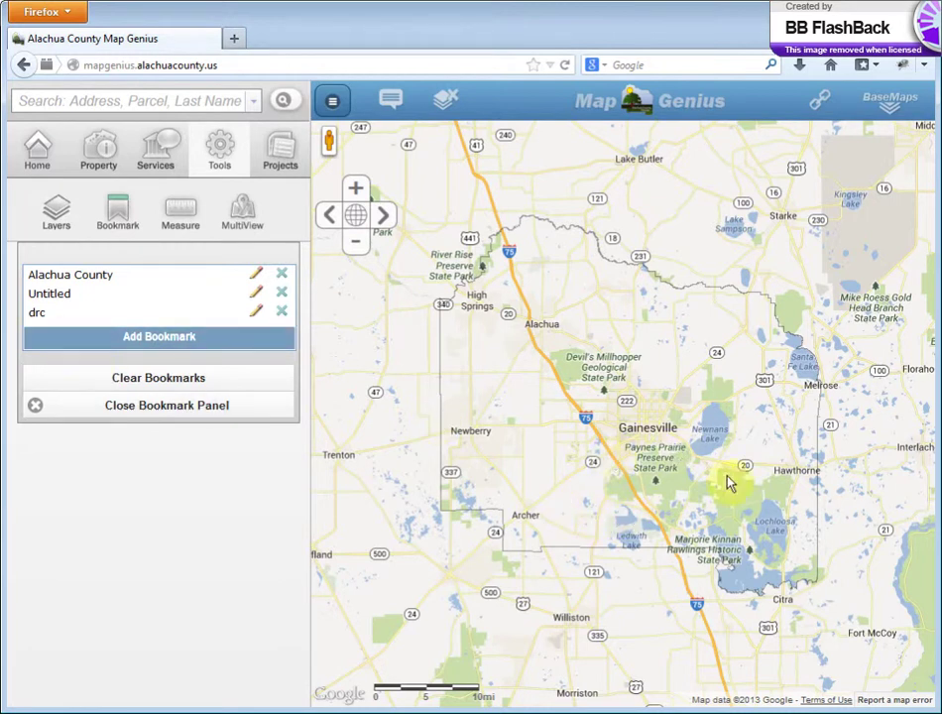
pyautogui.scroll(4, 565, 448)
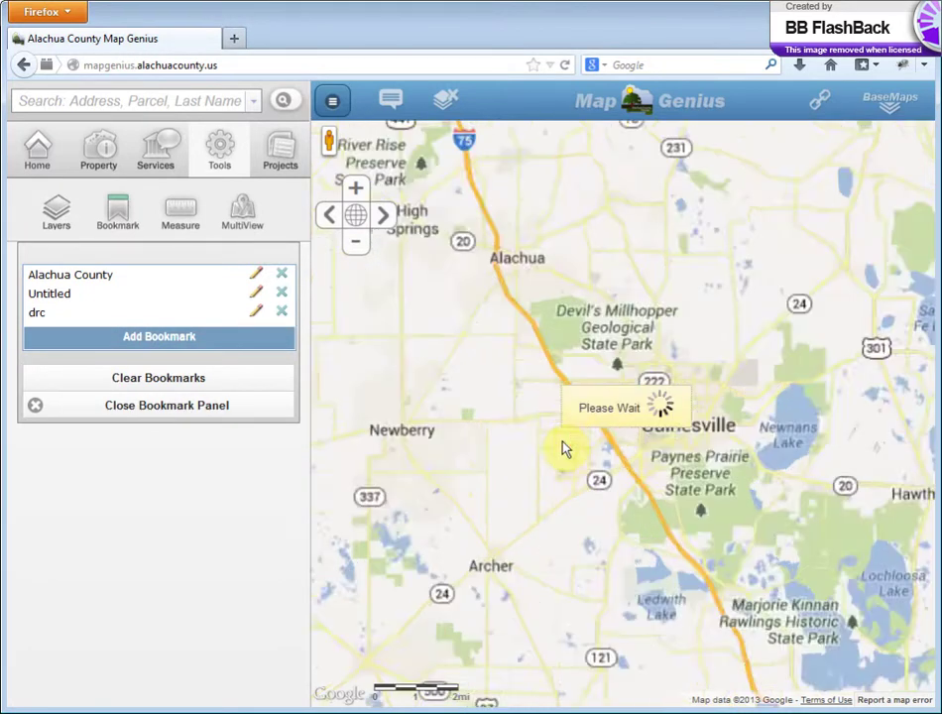
pyautogui.scroll(1, 565, 448)
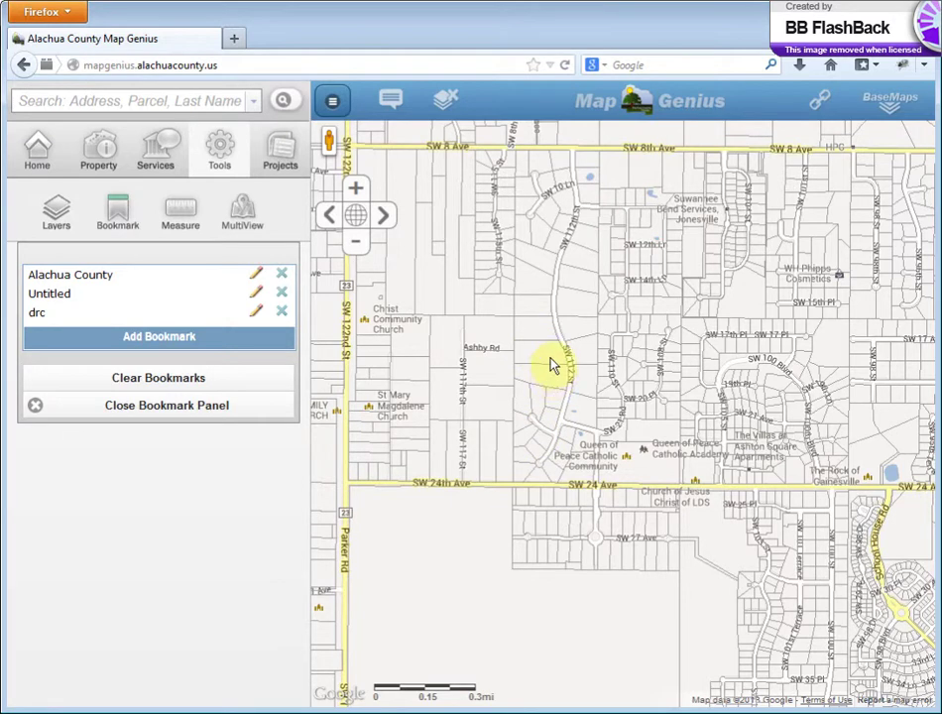
pyautogui.moveTo(552, 364); pyautogui.dragTo(662, 398)
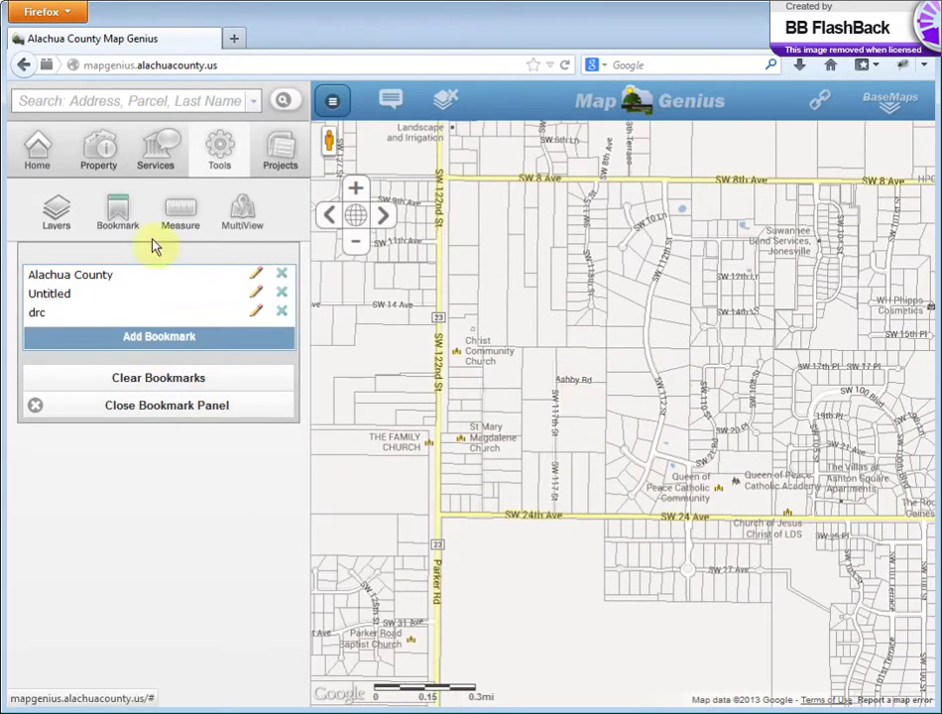
pyautogui.click(186, 336)
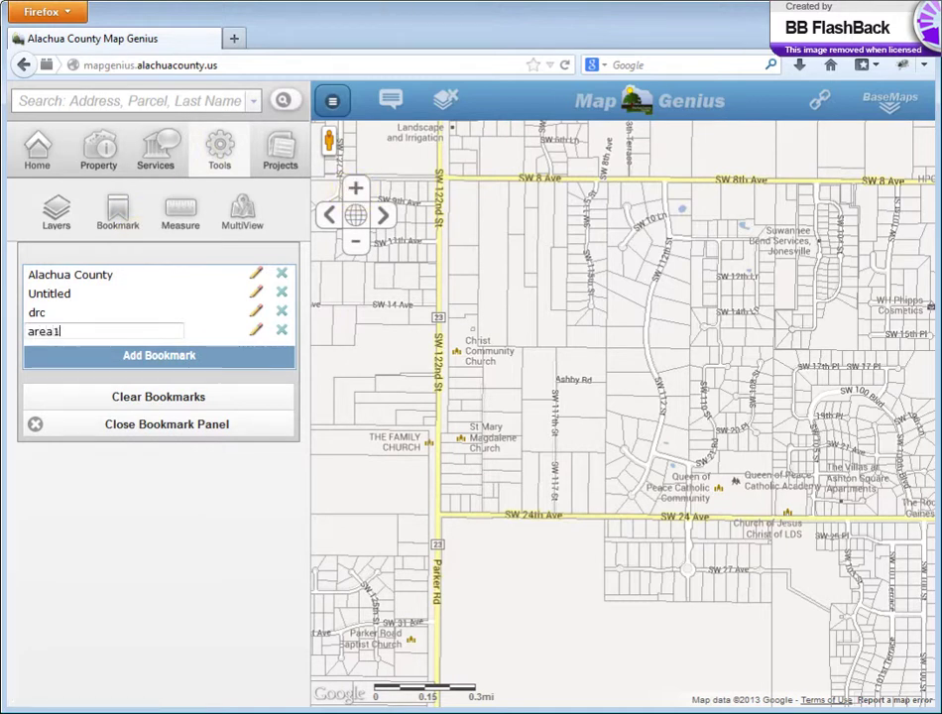
pyautogui.press('Return')
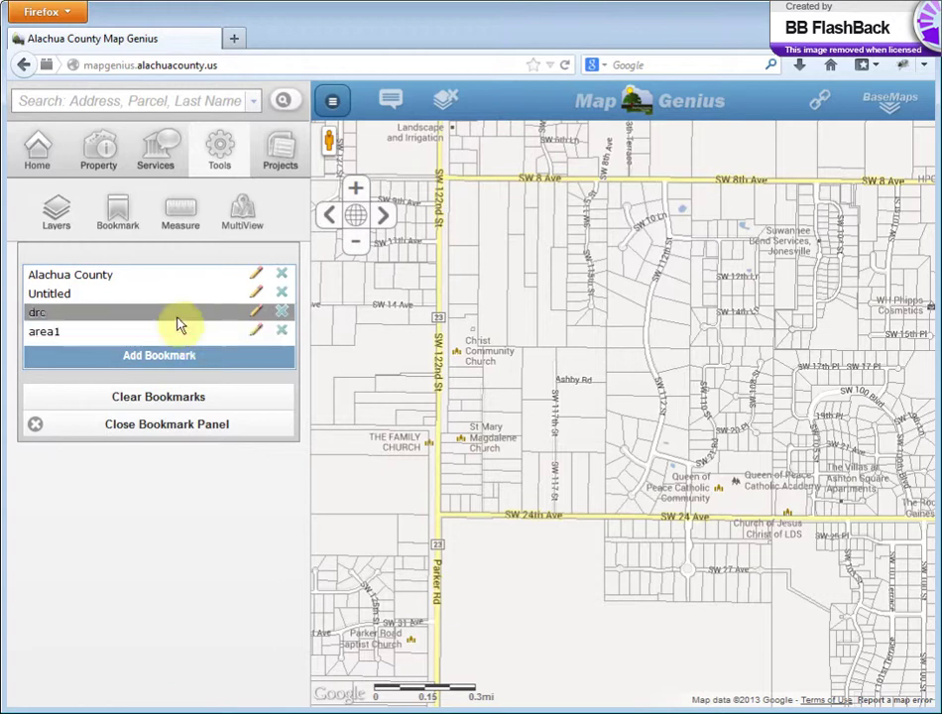
# Step: Jump to the Alachua County bookmark, then to 'area1', and close the bookmark panel
pyautogui.click(60, 277)
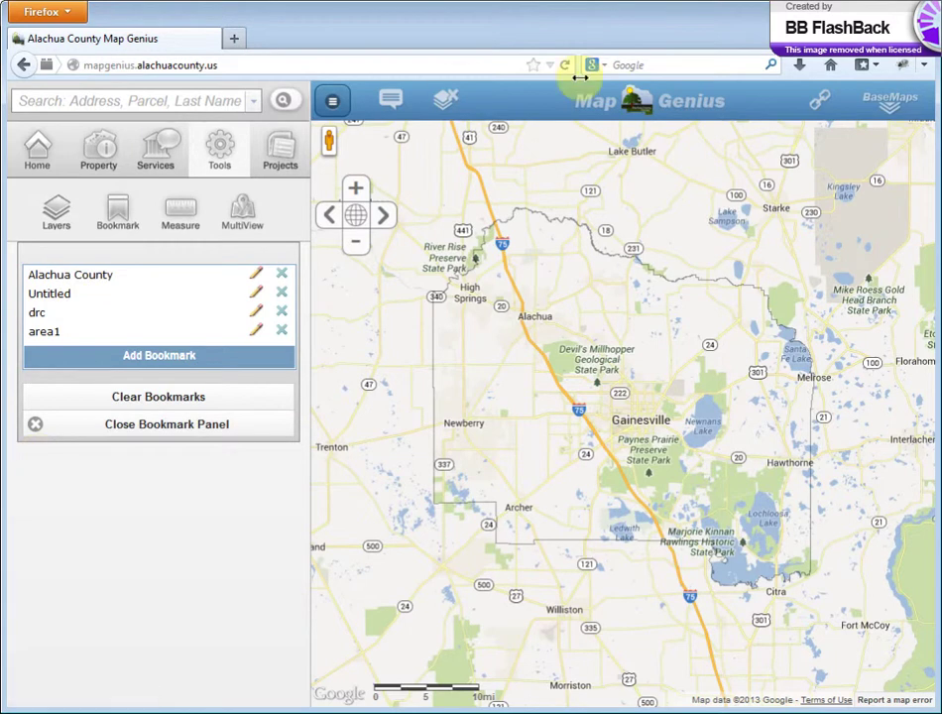
pyautogui.click(49, 335)
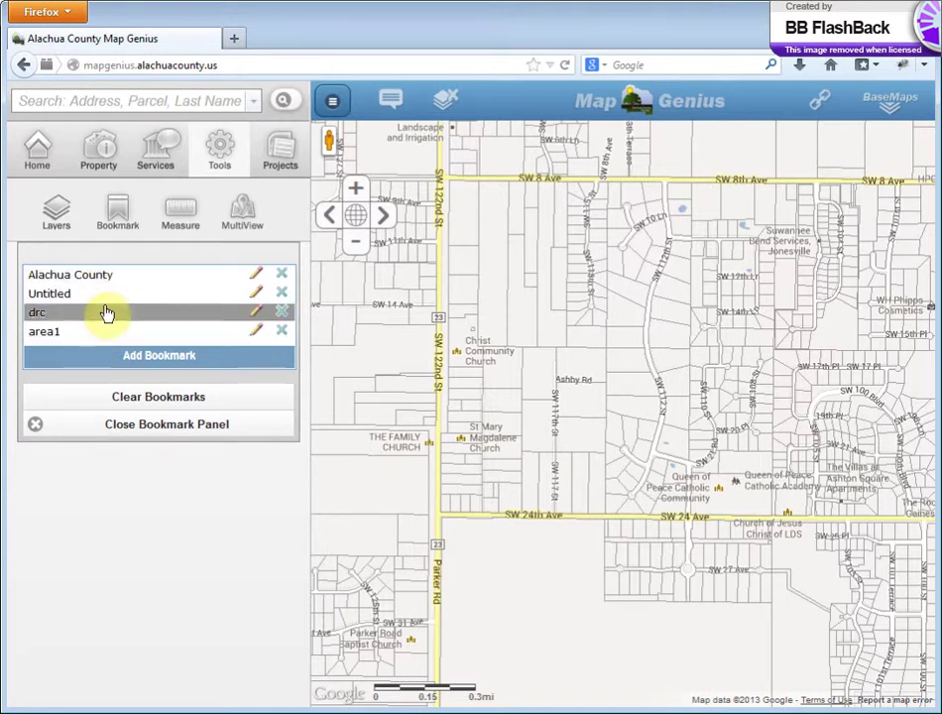
pyautogui.click(164, 424)
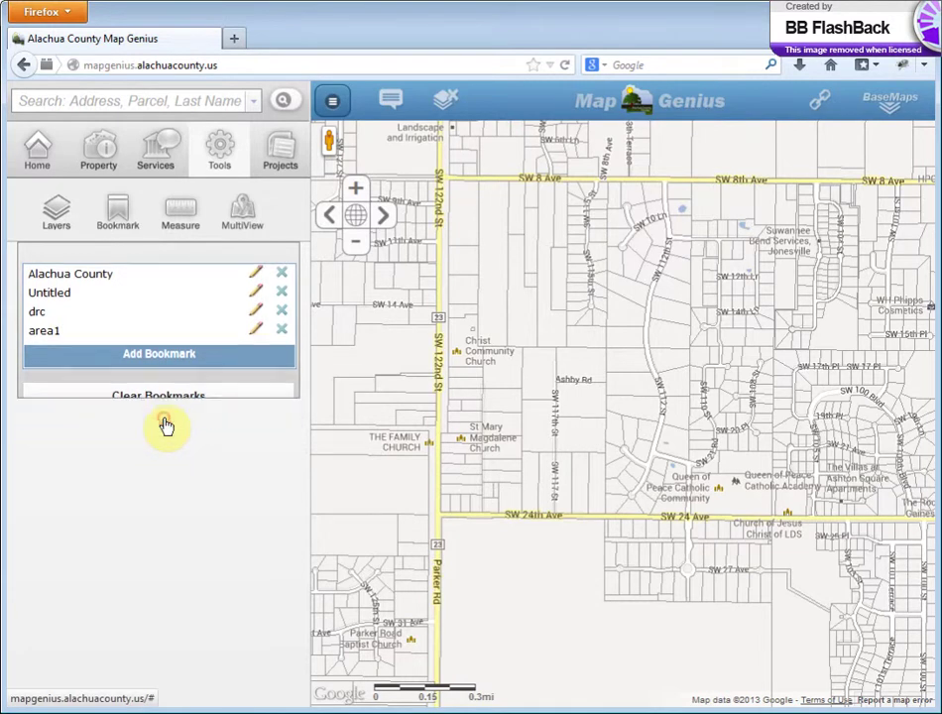
# Step: Measure a freehand area east of SW 122nd St, reading 319.692 acres
pyautogui.click(181, 215)
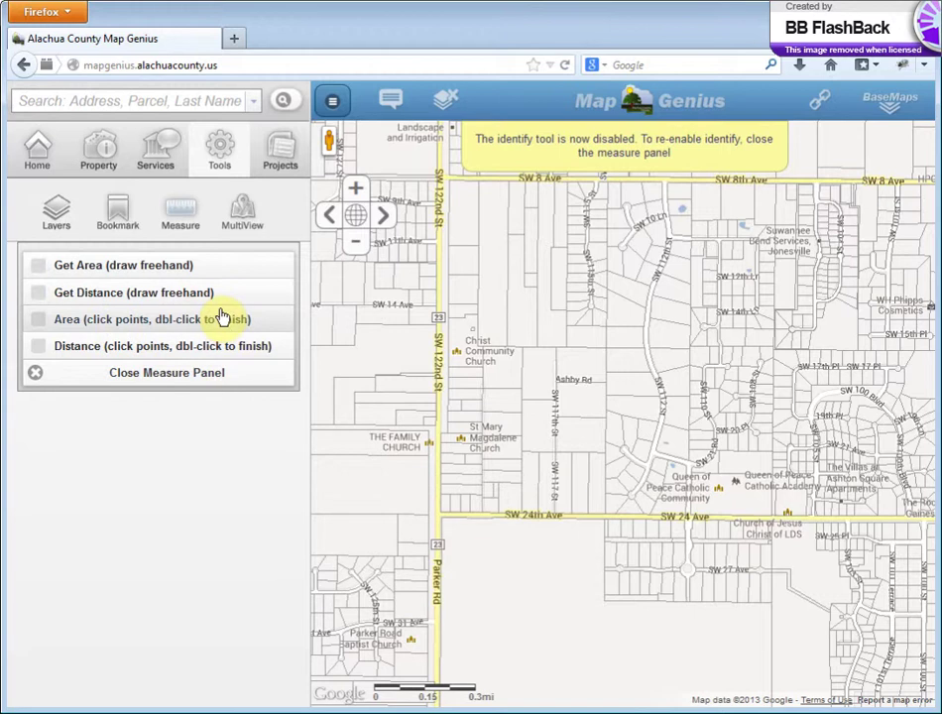
pyautogui.click(104, 273)
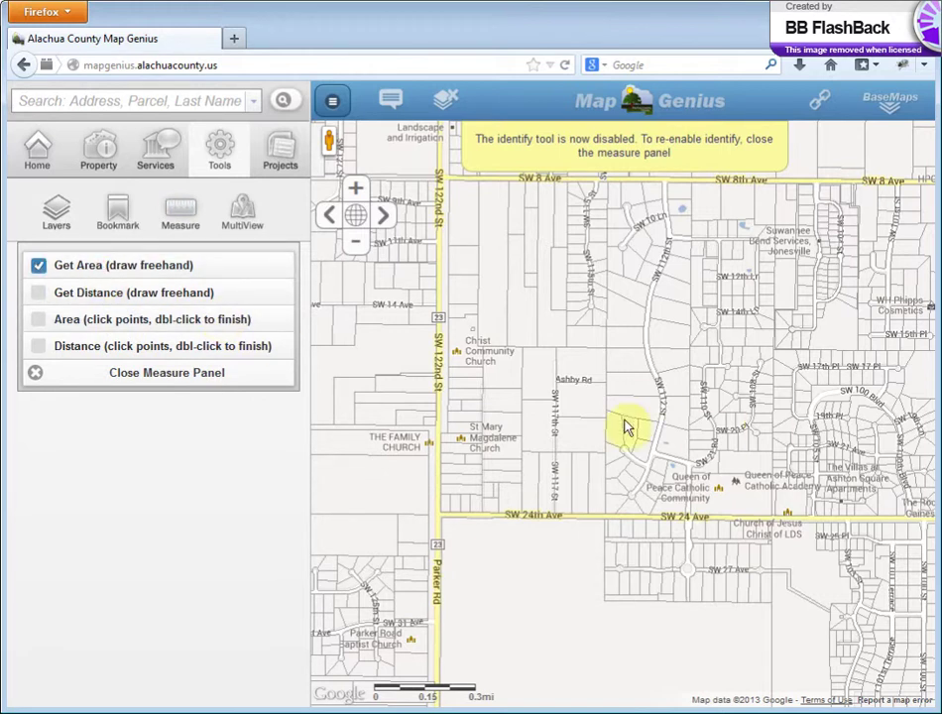
pyautogui.moveTo(461, 337)
pyautogui.mouseDown()
pyautogui.moveTo(461, 371)
pyautogui.moveTo(544, 507)
pyautogui.moveTo(724, 524)
pyautogui.moveTo(737, 356)
pyautogui.moveTo(661, 296)
pyautogui.mouseUp()
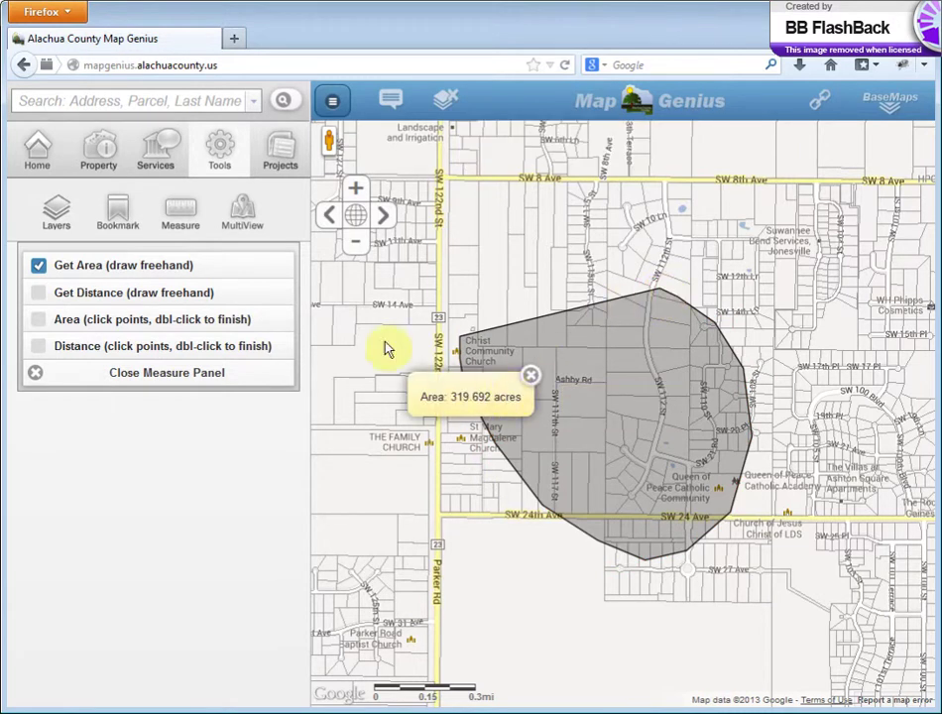
pyautogui.click(530, 375)
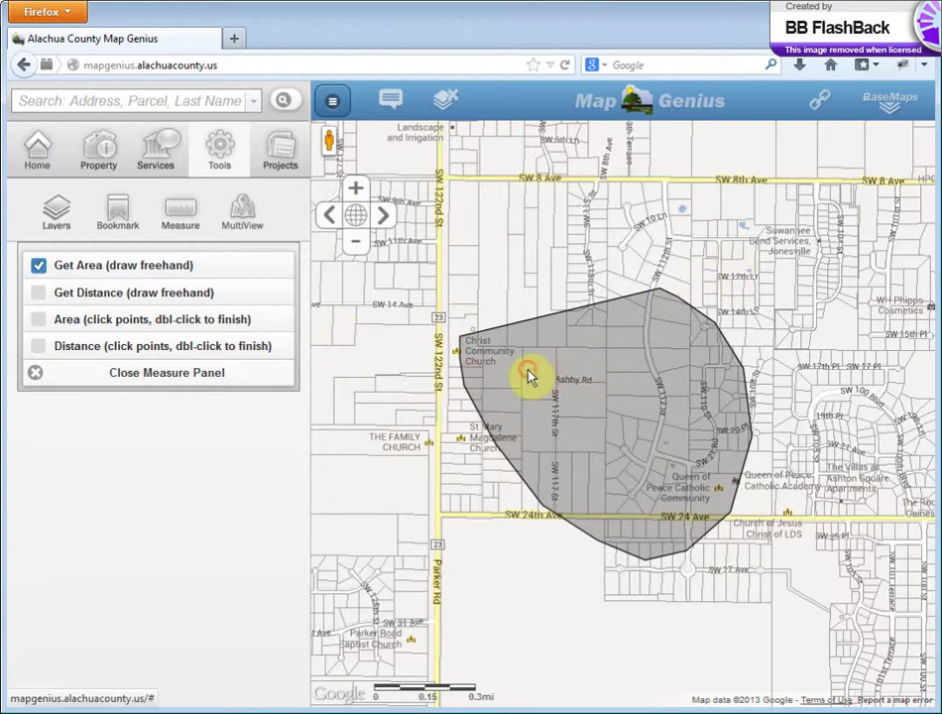
# Step: Measure a four-corner clicked-point area near St Mary church and Ashby Rd, reading 66.099 acres
pyautogui.click(90, 328)
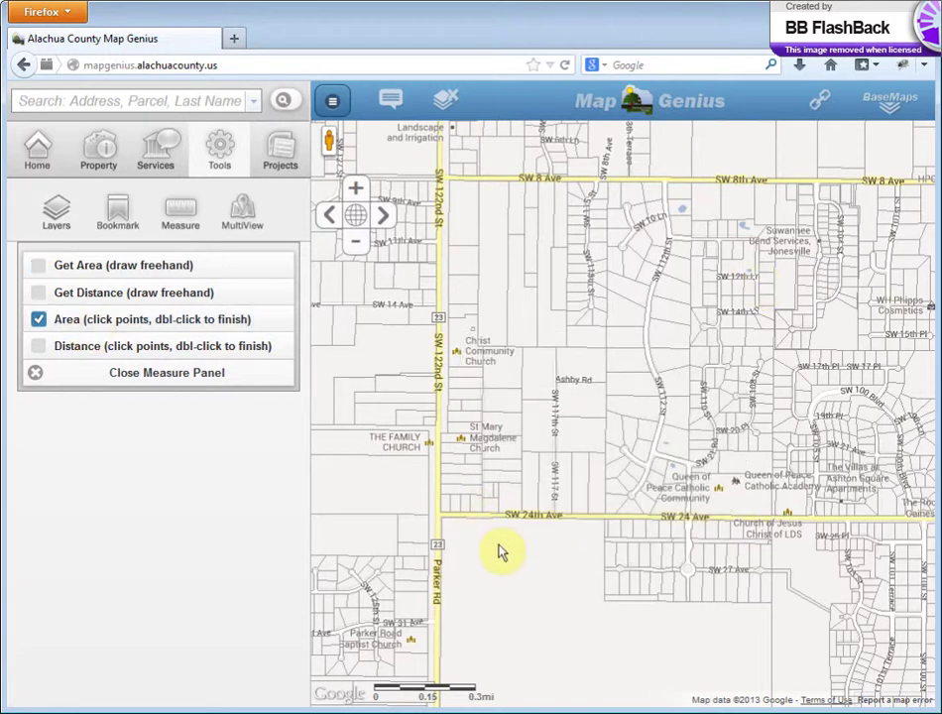
pyautogui.click(446, 317)
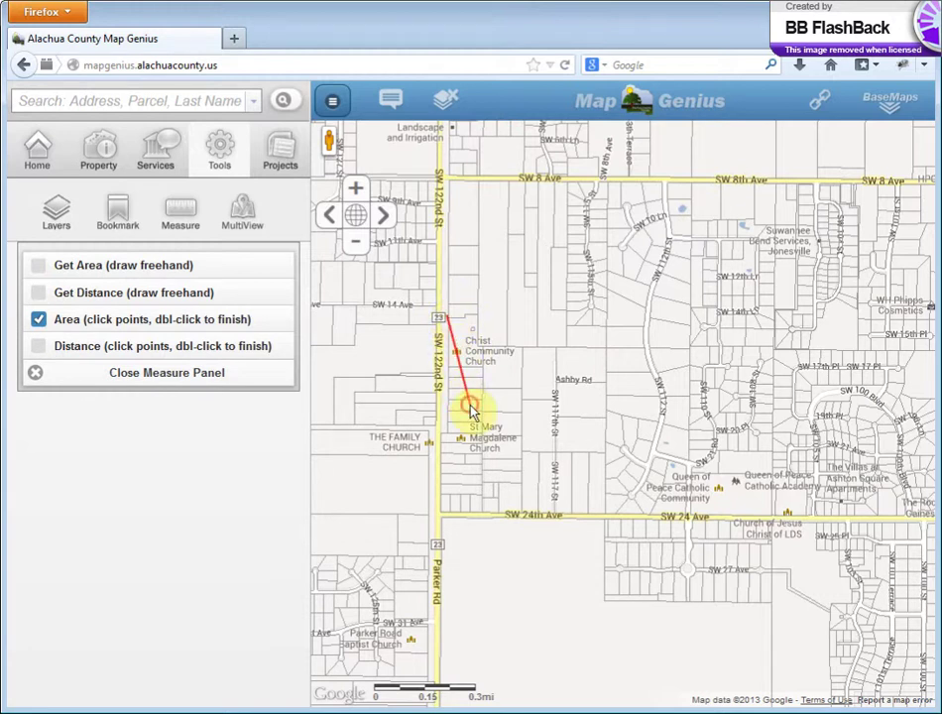
pyautogui.click(470, 404)
pyautogui.click(587, 376)
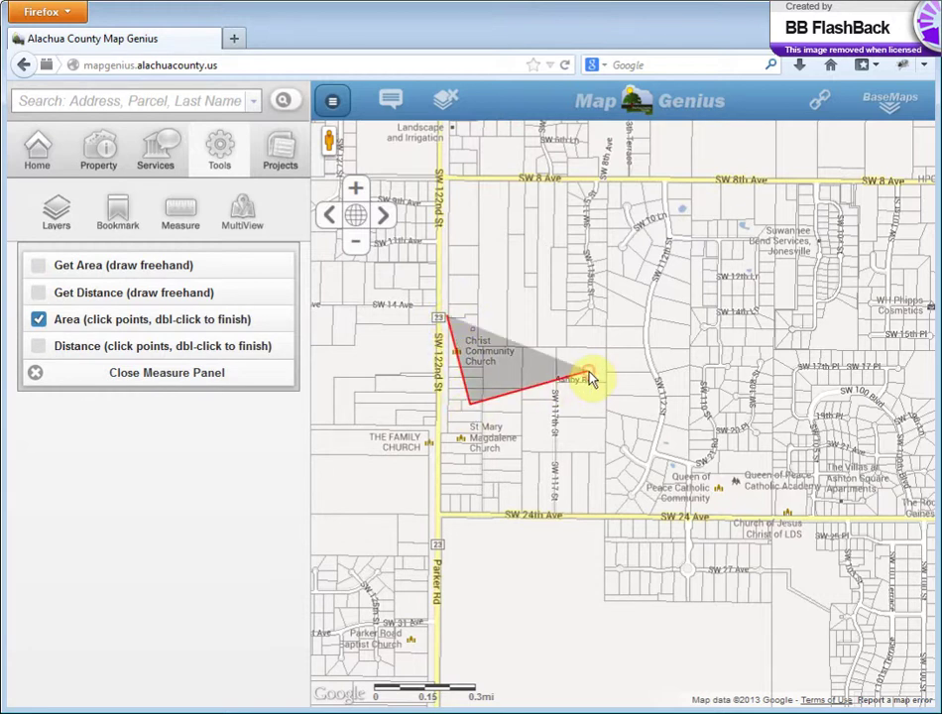
pyautogui.doubleClick(552, 280)
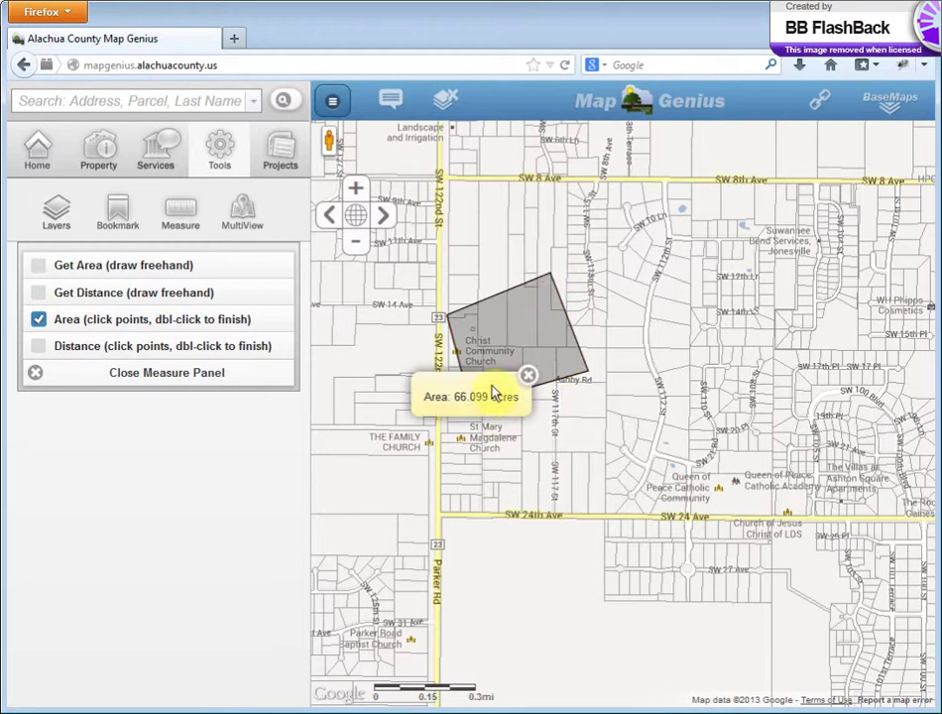
pyautogui.click(527, 376)
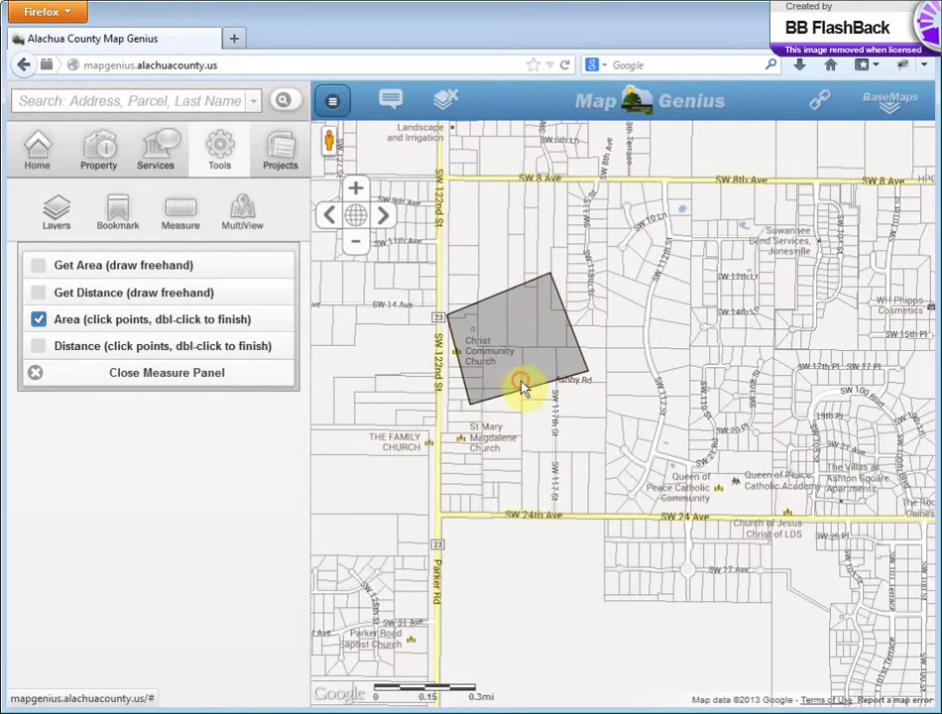
# Step: Draw a freehand distance line of 20305.136 feet, then close the measure panel
pyautogui.click(128, 295)
pyautogui.moveTo(475, 275); pyautogui.dragTo(630, 538)
pyautogui.moveTo(750, 359)
pyautogui.mouseDown()
pyautogui.moveTo(695, 210)
pyautogui.moveTo(735, 168)
pyautogui.moveTo(882, 355)
pyautogui.moveTo(868, 416)
pyautogui.mouseUp()
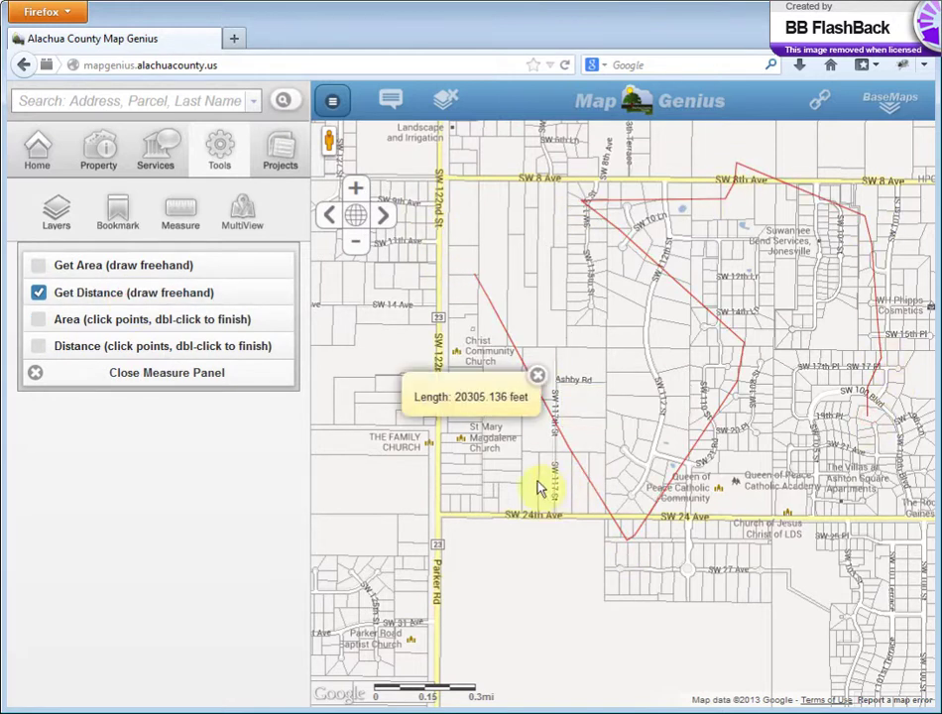
pyautogui.click(536, 375)
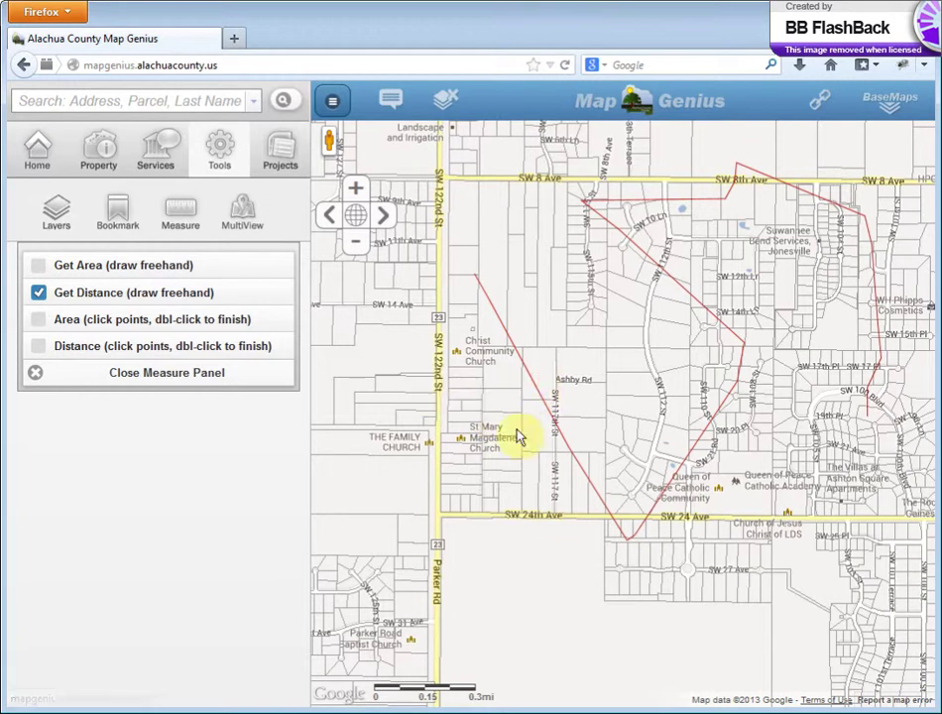
pyautogui.click(138, 374)
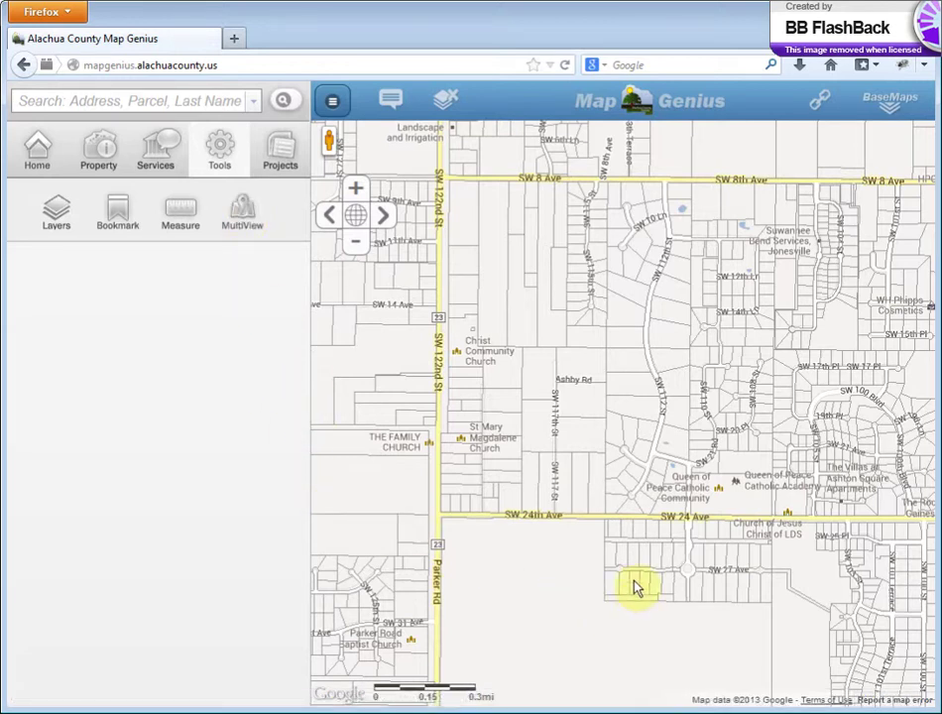
# Step: Show property details for the 19.1-acre Queen of Peace church parcel, then return to Tools
pyautogui.click(739, 508)
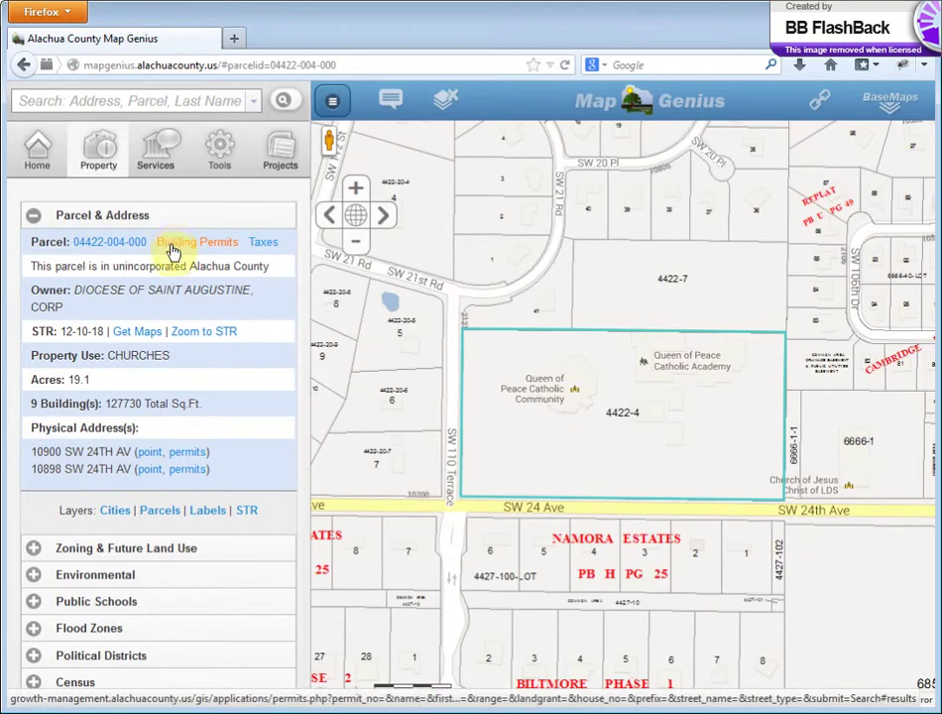
pyautogui.click(90, 166)
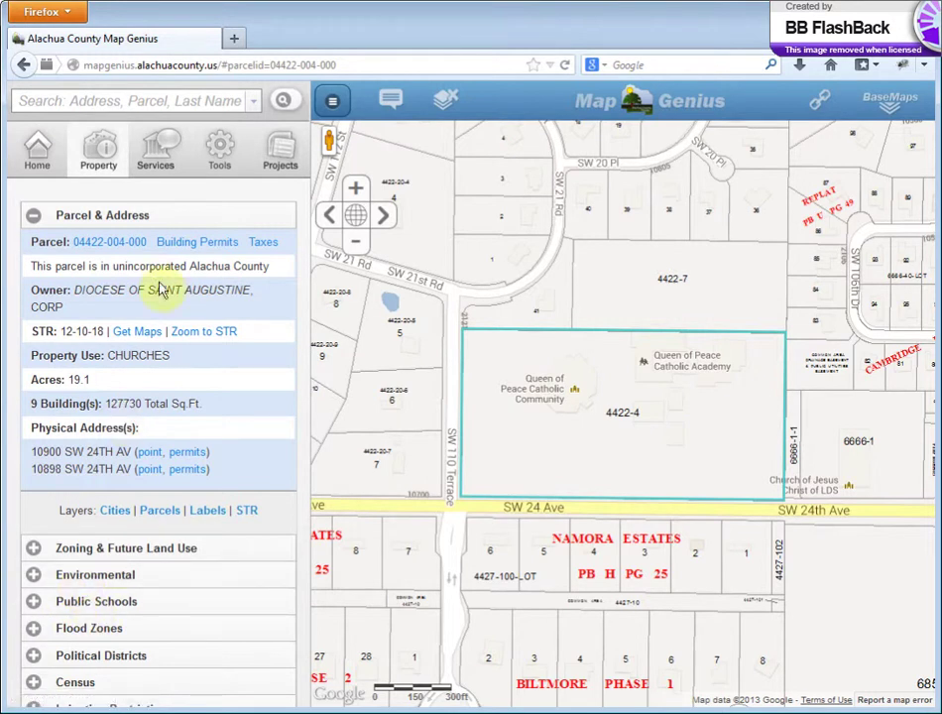
pyautogui.click(219, 152)
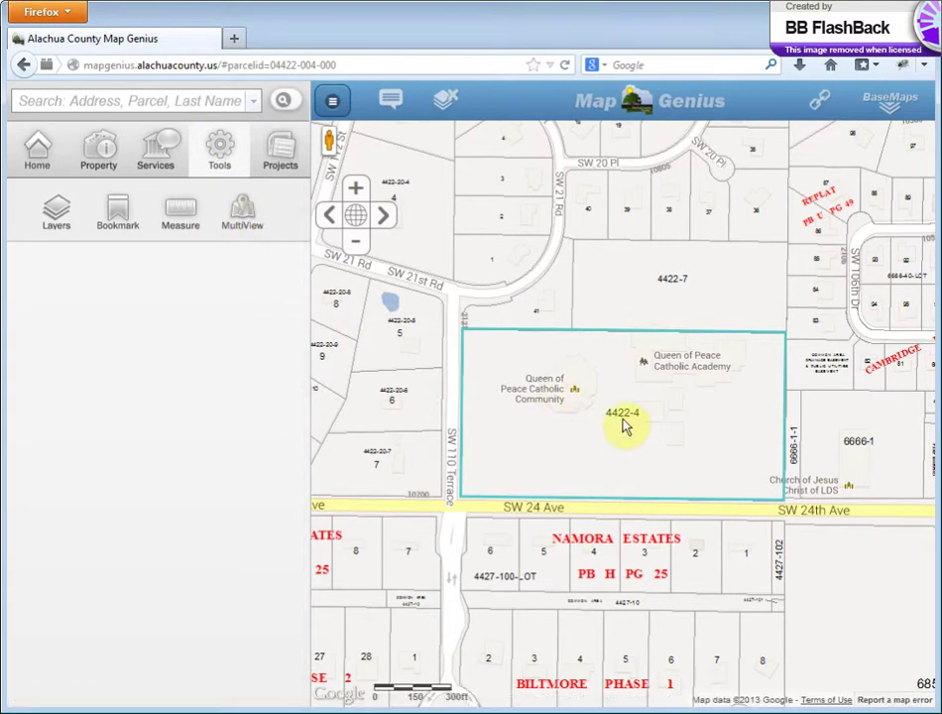
# Step: Open the parcel in Dual Maps and advance along Southwest 24 Avenue in Street View toward the church
pyautogui.click(245, 217)
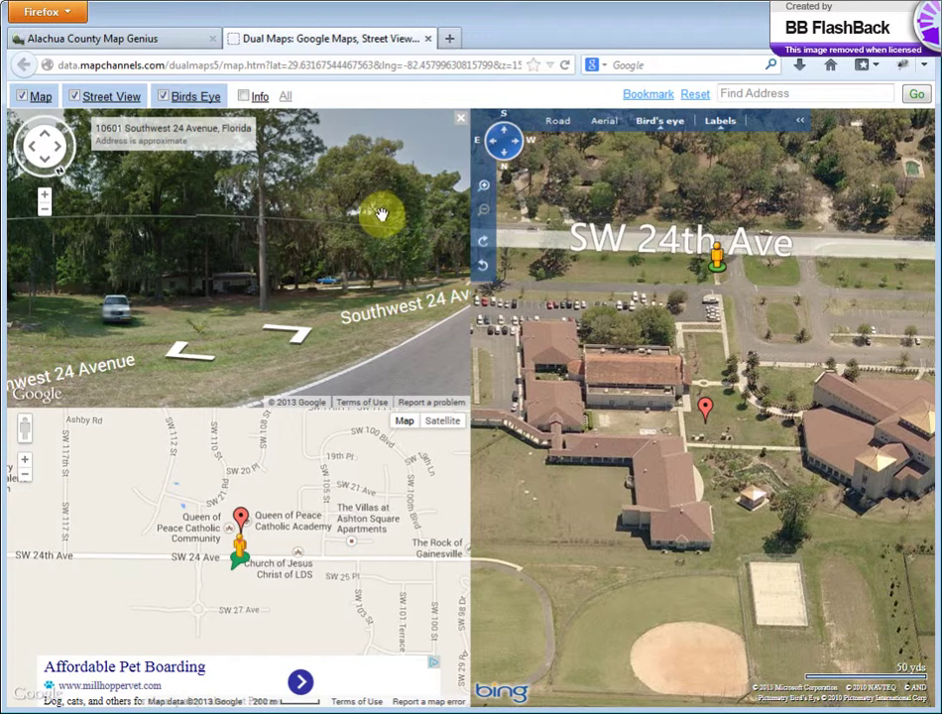
pyautogui.moveTo(362, 193); pyautogui.dragTo(151, 105)
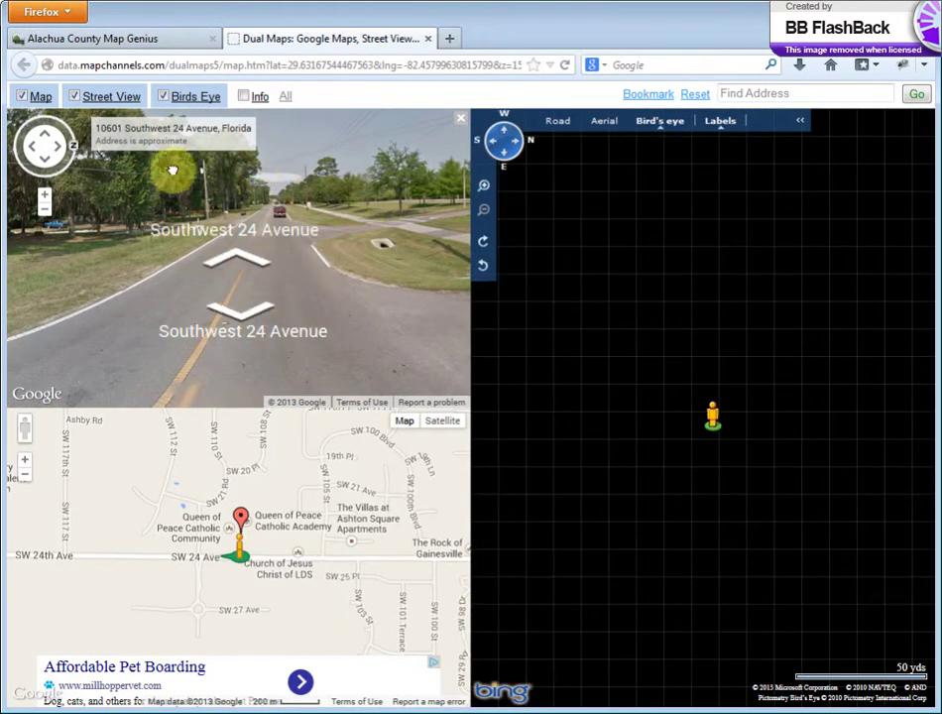
pyautogui.moveTo(169, 169); pyautogui.dragTo(143, 180)
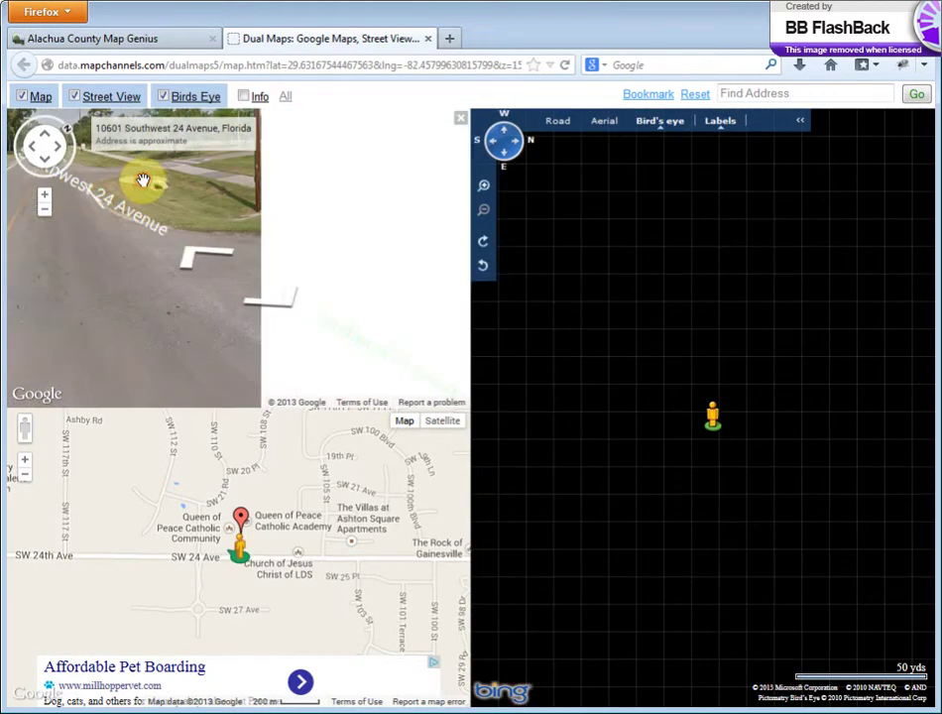
pyautogui.click(170, 240)
pyautogui.click(253, 206)
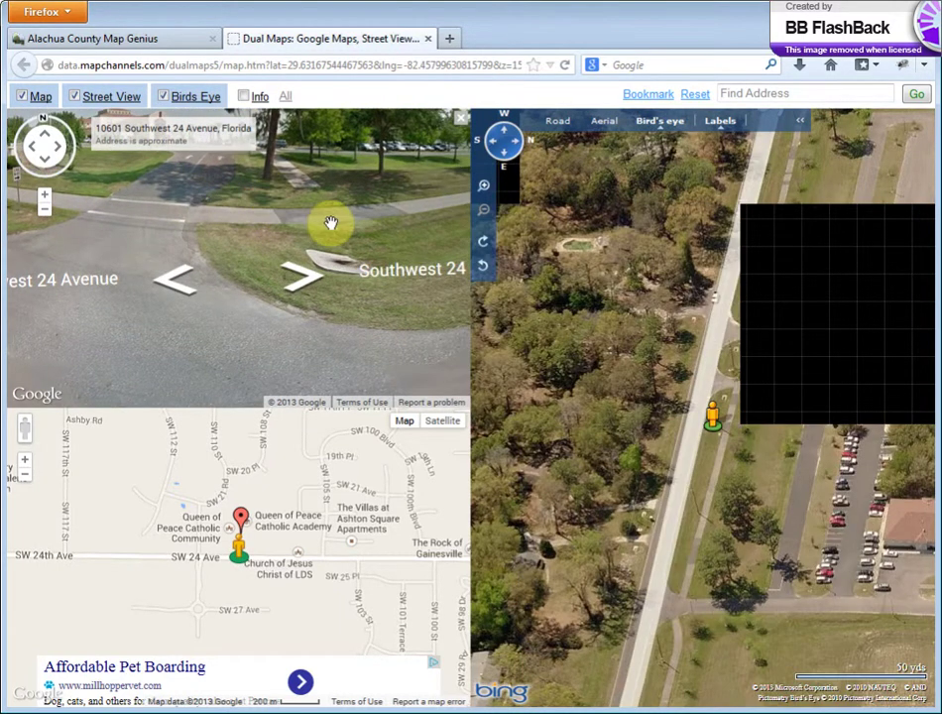
pyautogui.click(258, 206)
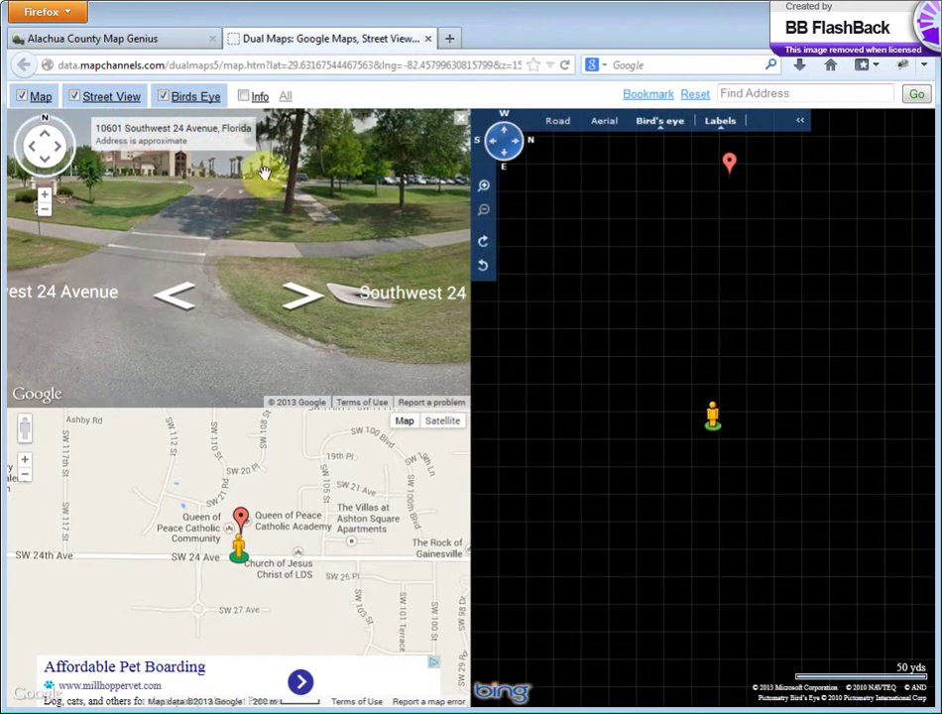
pyautogui.click(259, 208)
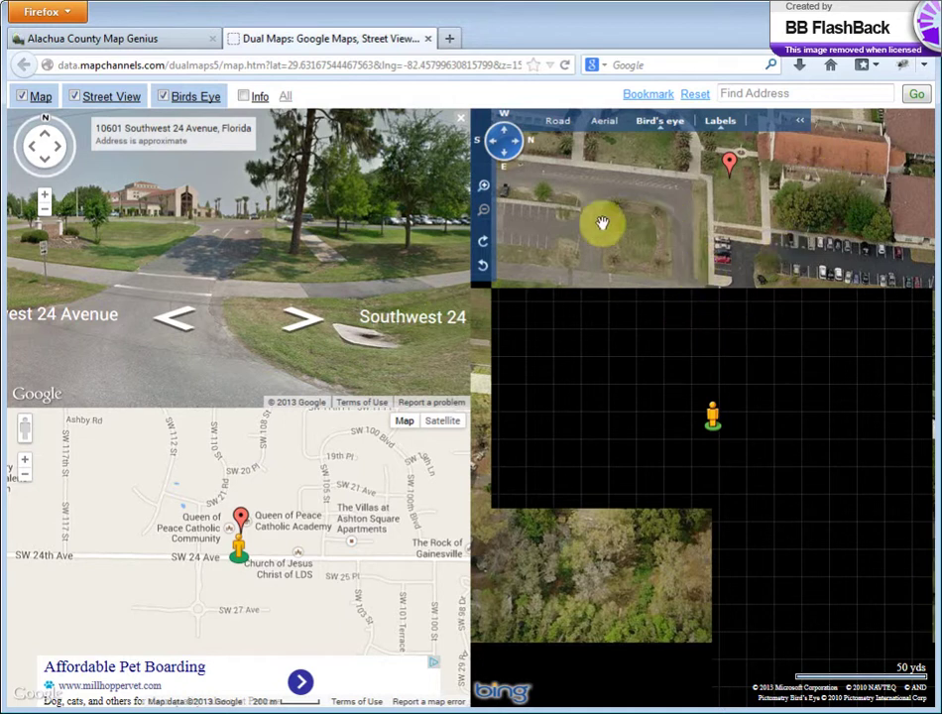
# Step: Pan the bird's-eye imagery to show the Queen of Peace church and turn Street View toward it
pyautogui.moveTo(639, 235)
pyautogui.mouseDown()
pyautogui.moveTo(825, 357)
pyautogui.moveTo(761, 361)
pyautogui.mouseUp()
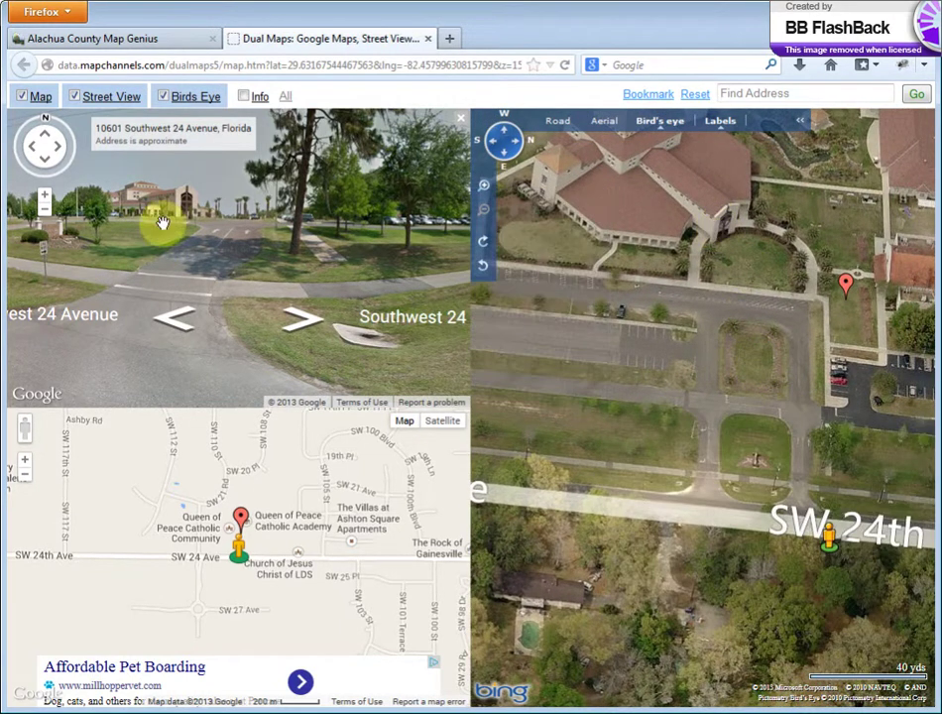
pyautogui.moveTo(675, 275)
pyautogui.mouseDown()
pyautogui.moveTo(596, 261)
pyautogui.moveTo(578, 315)
pyautogui.moveTo(595, 287)
pyautogui.mouseUp()
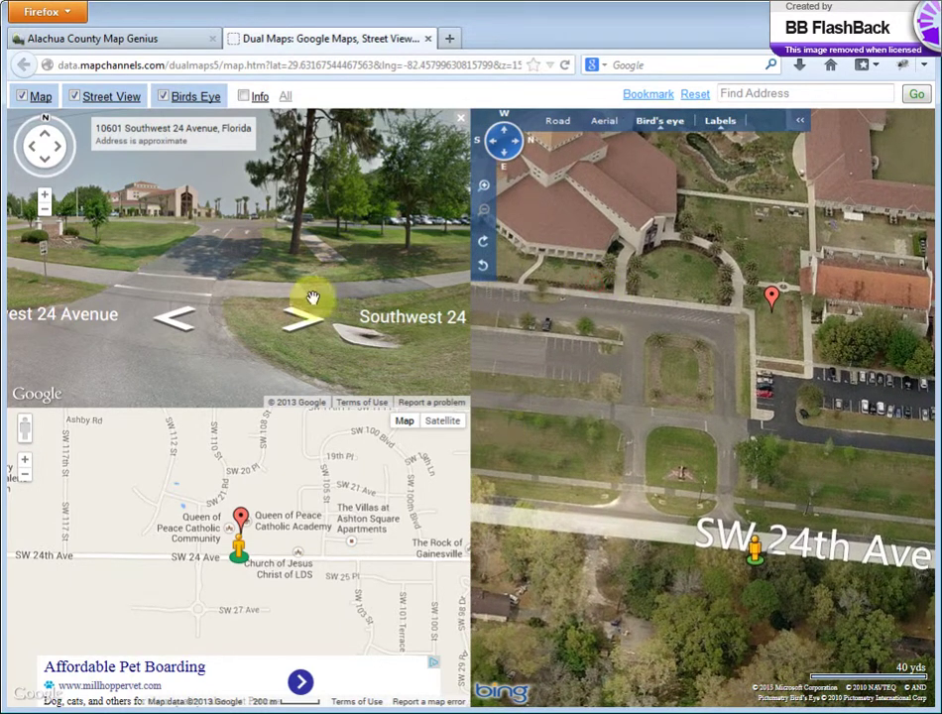
pyautogui.moveTo(244, 210); pyautogui.dragTo(248, 236)
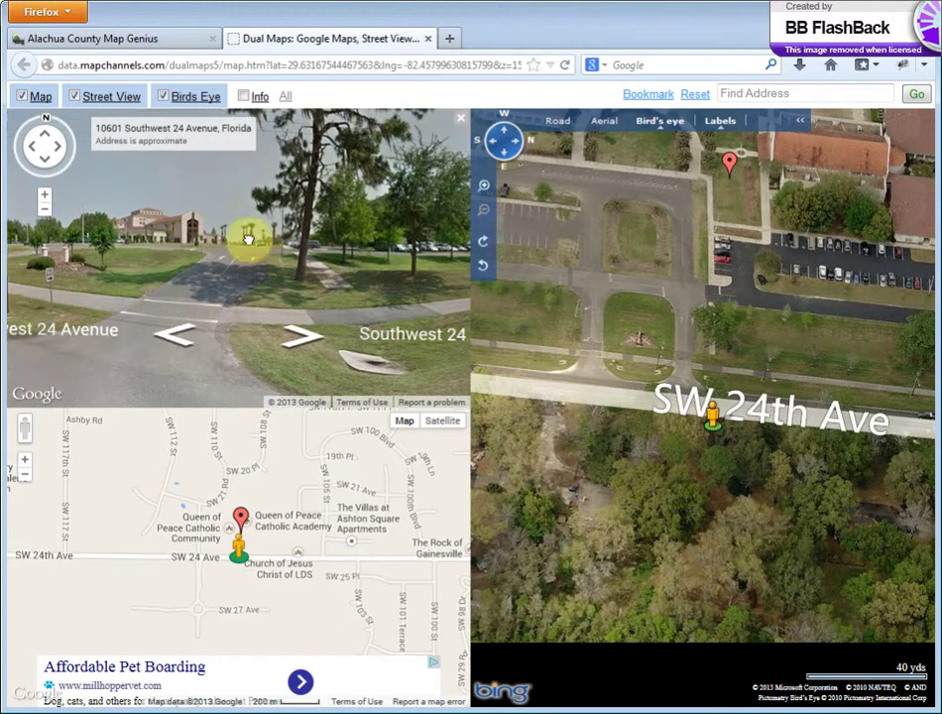
# Step: Close the Dual Maps tab to return to the outlined Queen of Peace parcel 4422-4
pyautogui.click(428, 37)
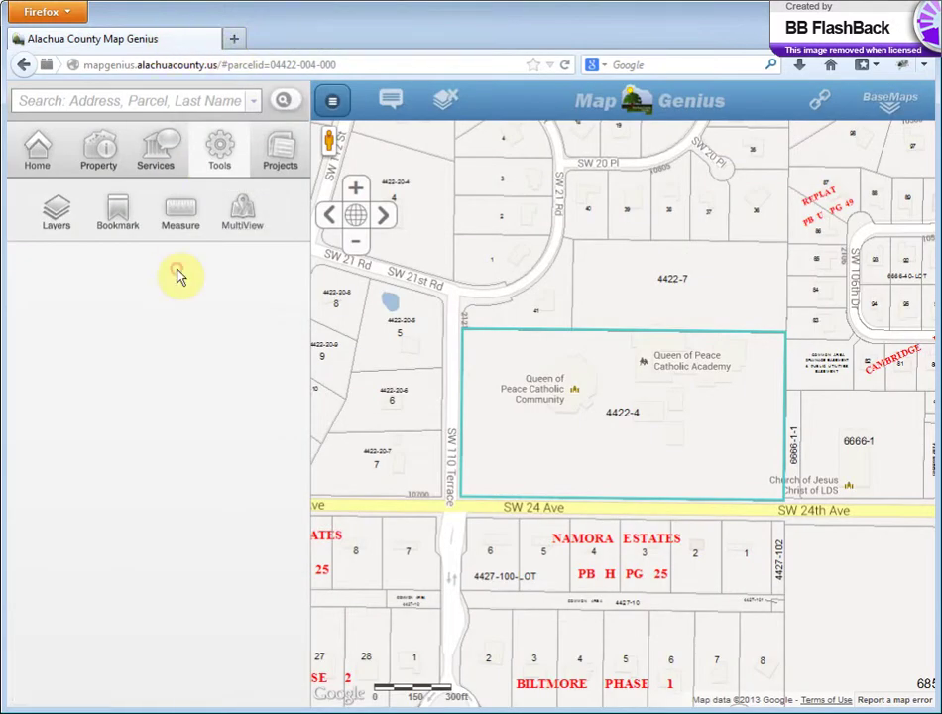